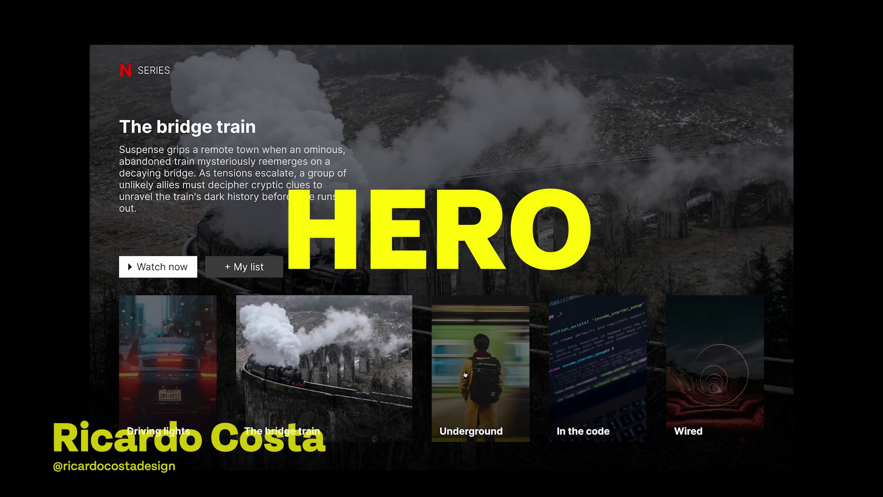
In the prototype, select the Underground, In the code, Wired and Driving lights carousel cards in turn
click(486, 354)
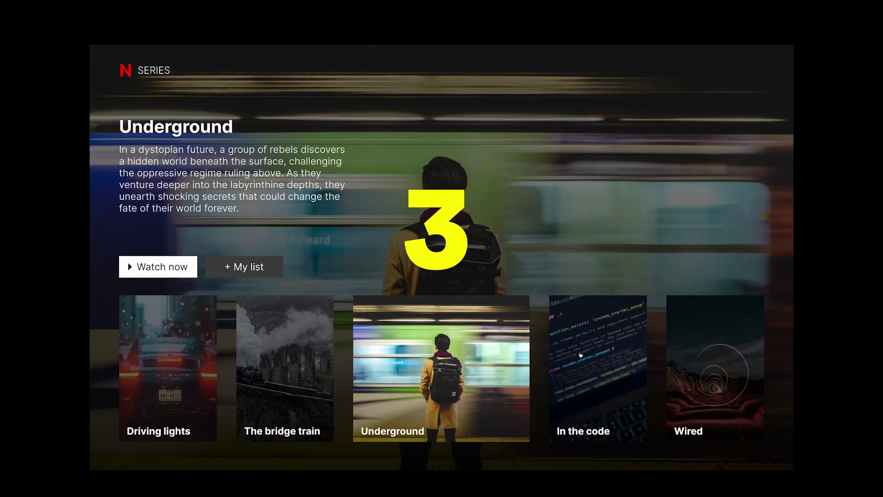
click(624, 403)
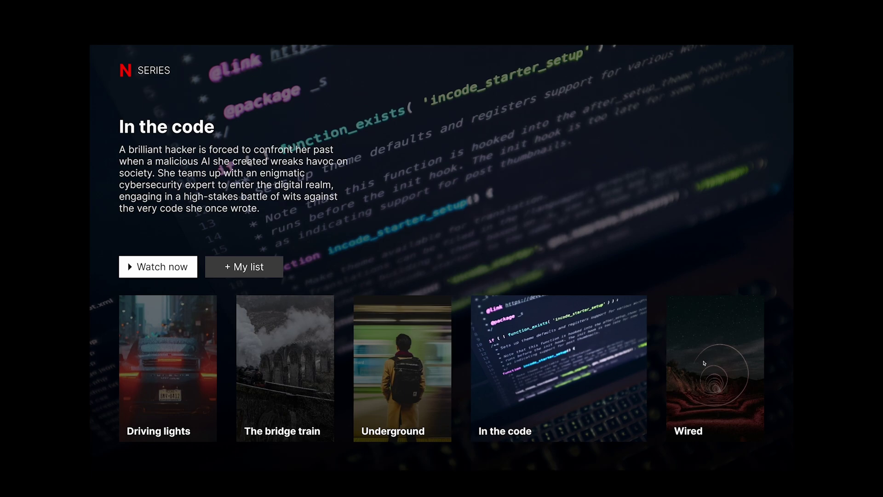
click(635, 409)
click(226, 371)
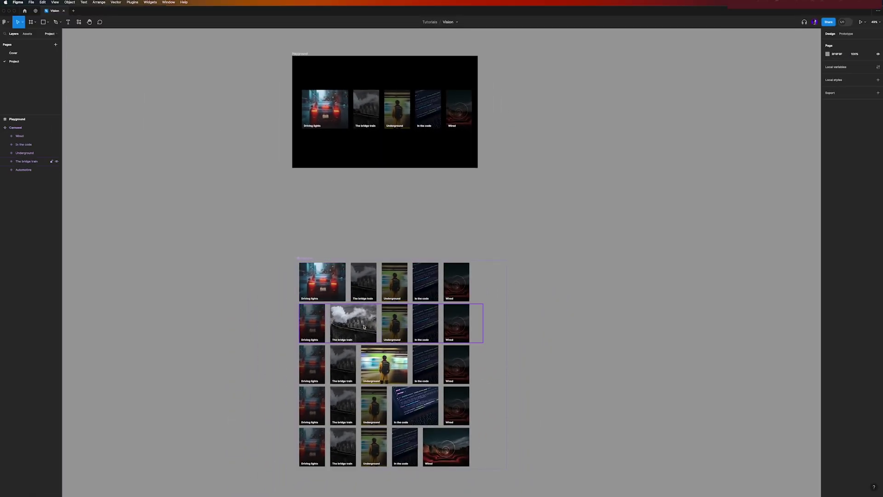
scroll(376, 299, down, 3)
scroll(376, 271, up, 2)
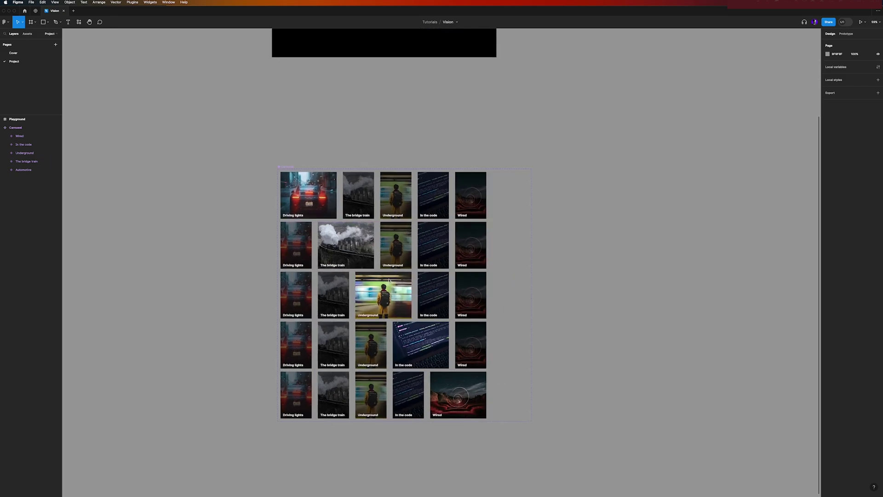
scroll(389, 279, up, 3)
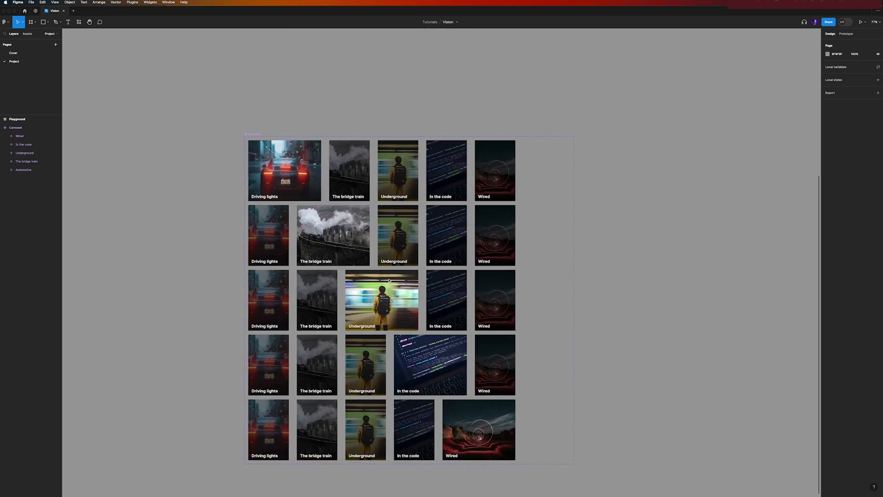
scroll(439, 283, down, 2)
scroll(440, 283, down, 1)
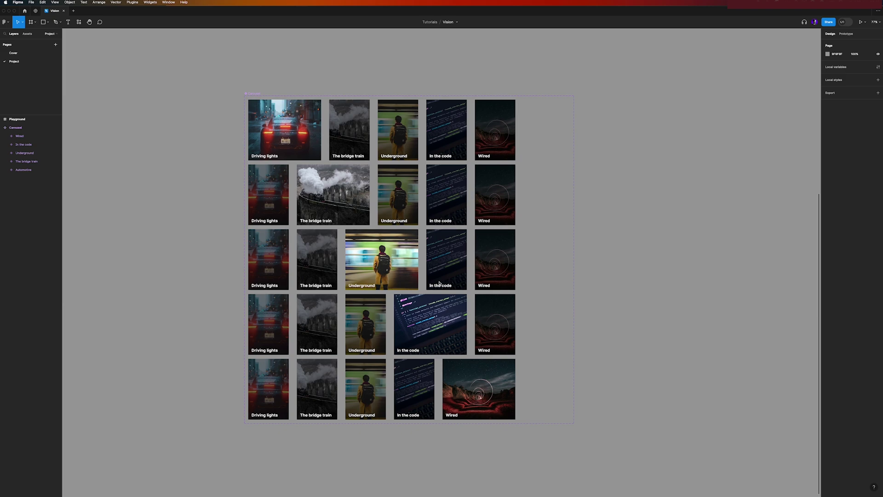
scroll(439, 283, right, 3)
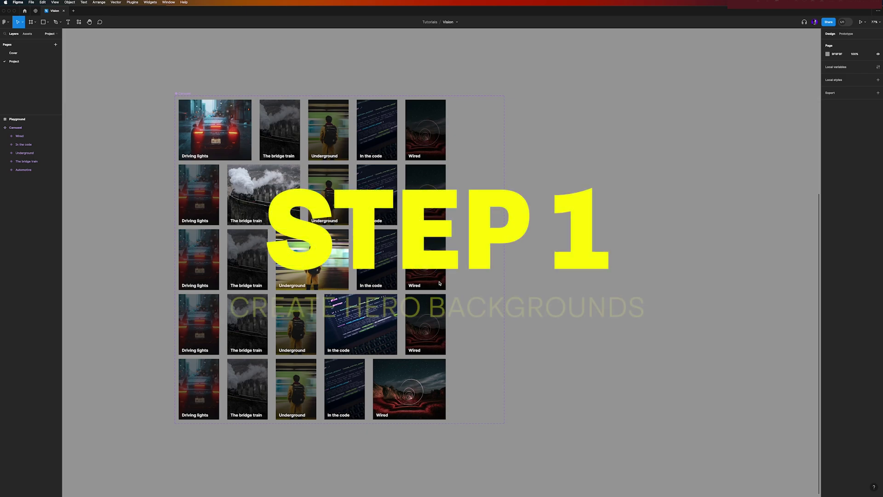
scroll(440, 283, right, 3)
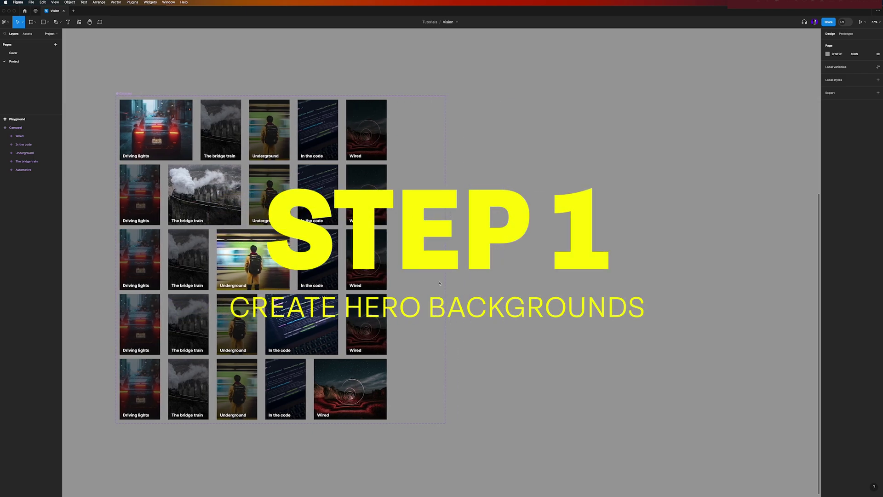
scroll(440, 283, right, 10)
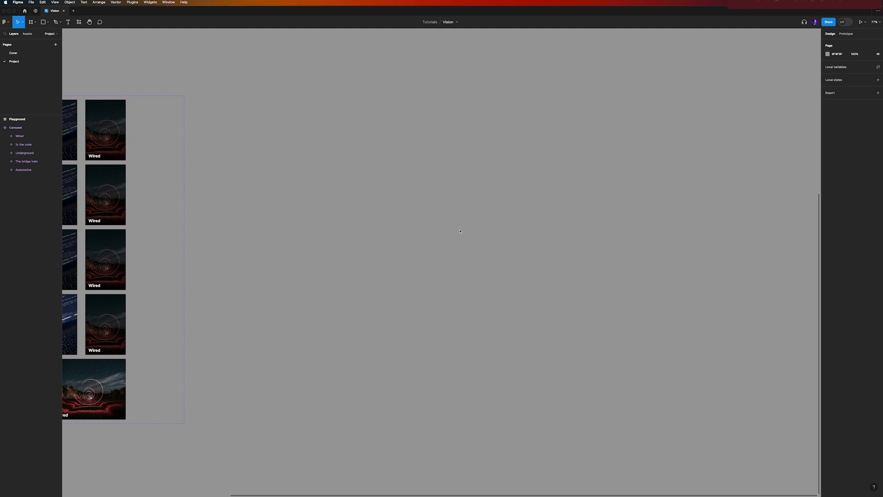
Draw a new frame, size it to 1440 × 870 and nudge it slightly down and right
key(f)
drag(276, 94, 578, 305)
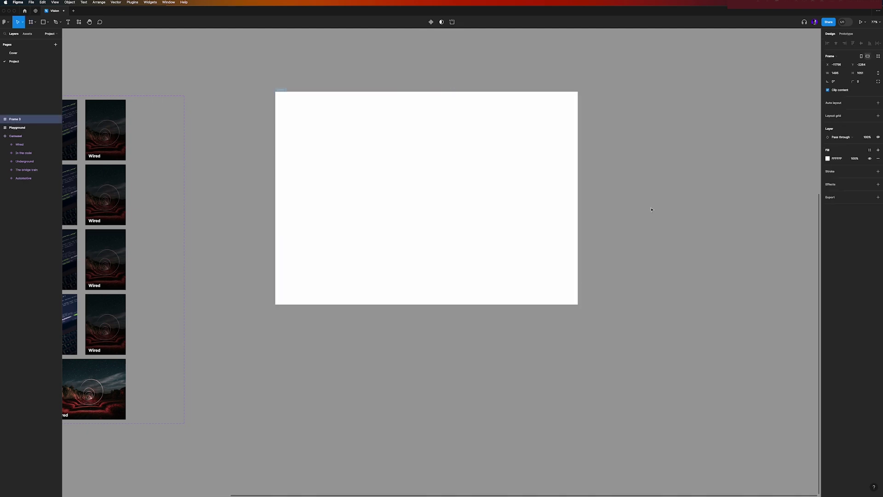
click(836, 73)
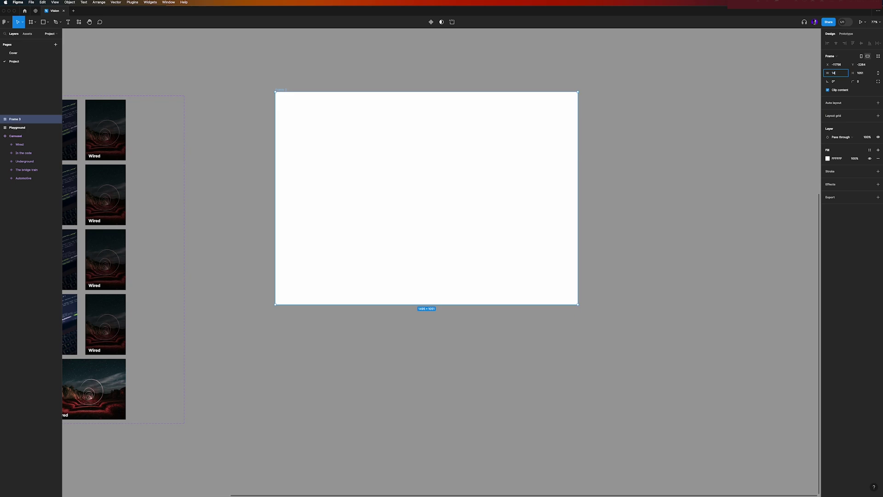
key(Tab)
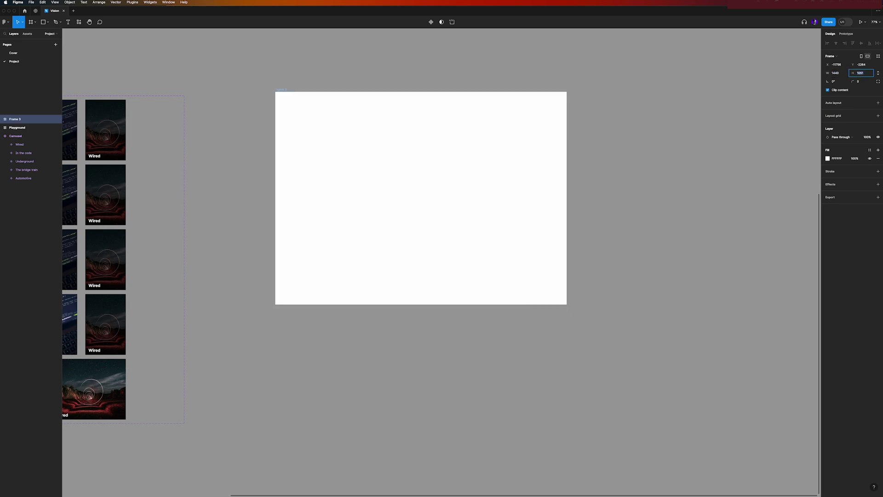
text(870)
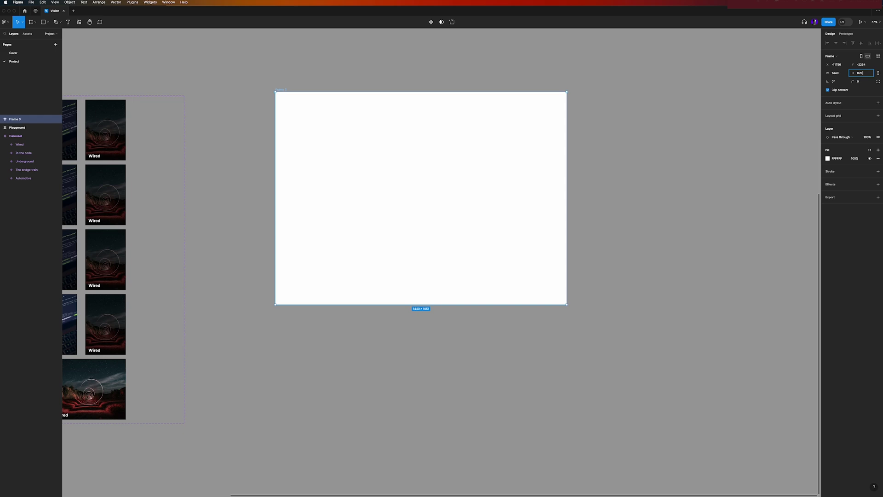
key(Return)
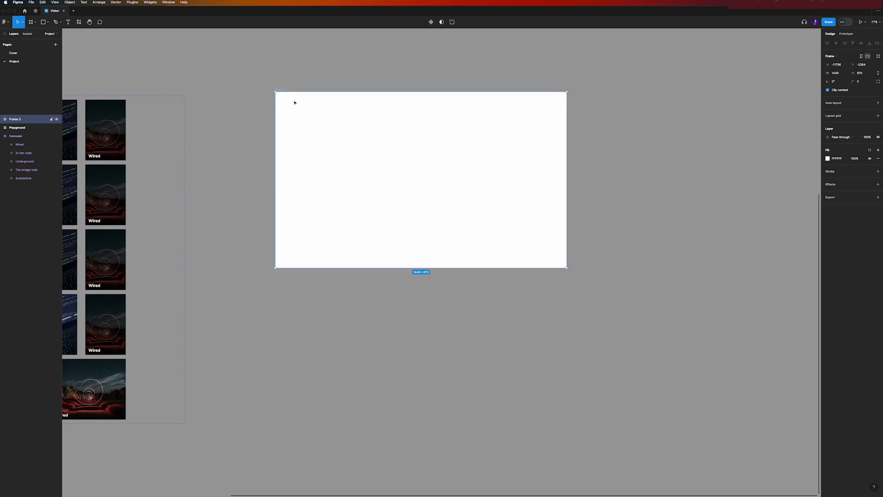
drag(283, 89, 291, 94)
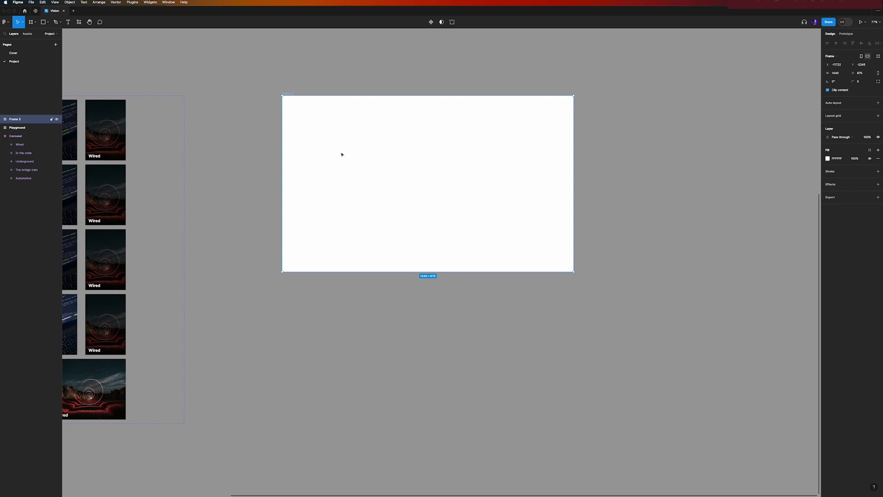
Fill the frame with the rainy Porsche photo from the Unsplash plugin and rename it Automotive
click(132, 3)
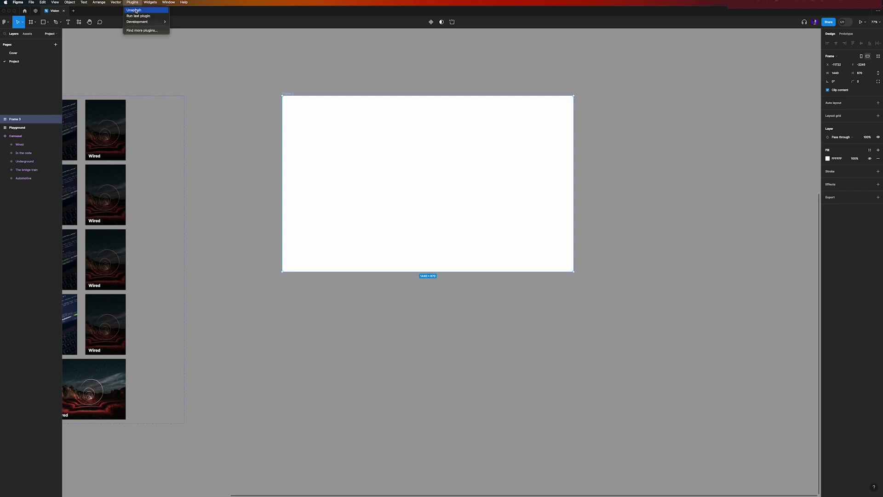
click(135, 11)
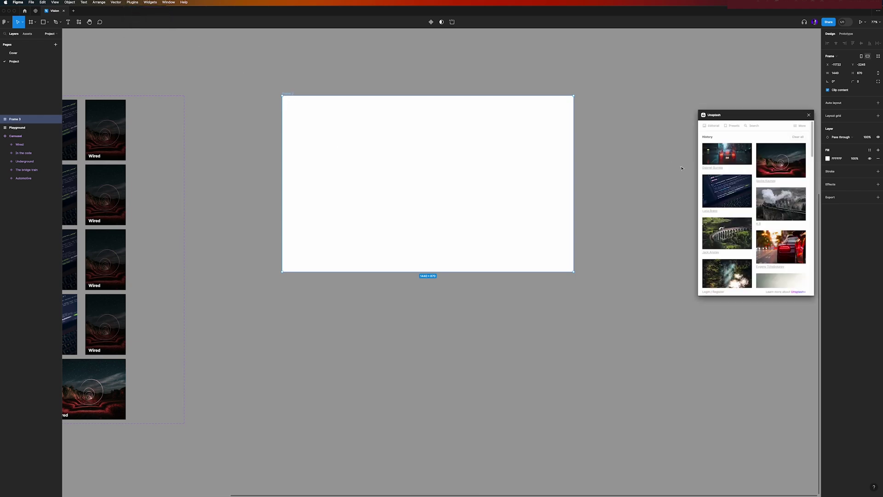
click(727, 153)
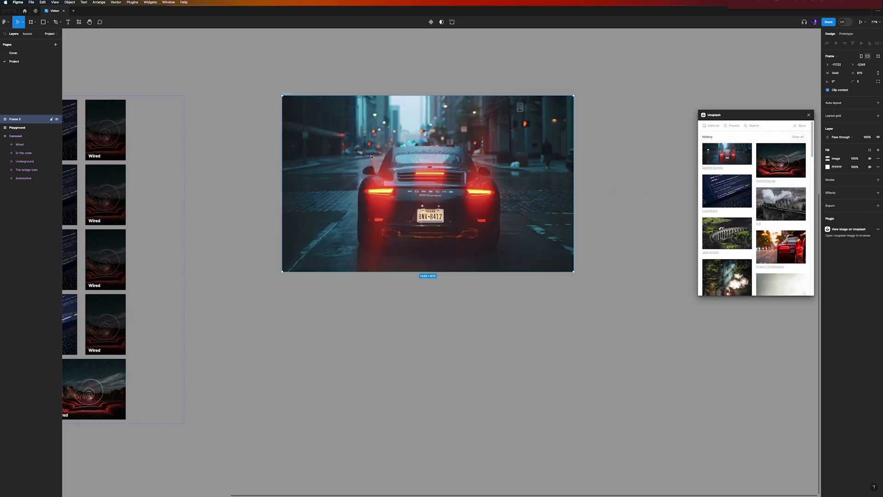
text(Automotive)
key(Return)
key(Return)
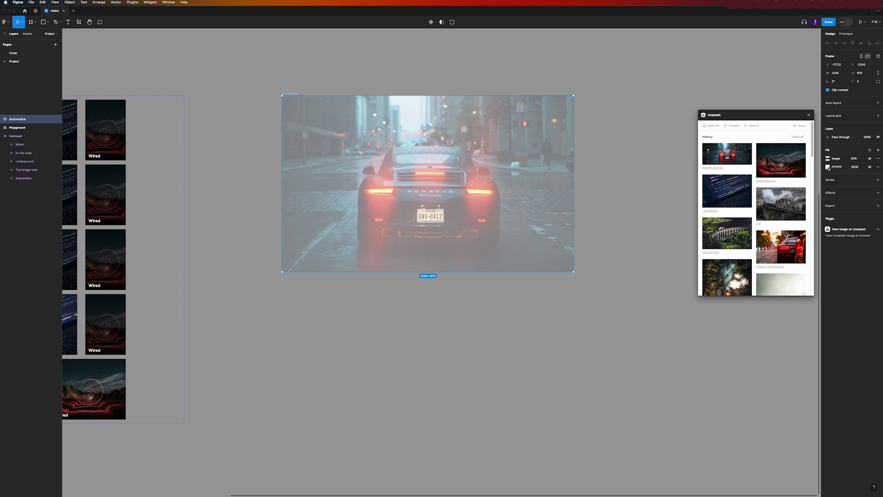
Change the frame's white base fill to black (000000)
click(828, 167)
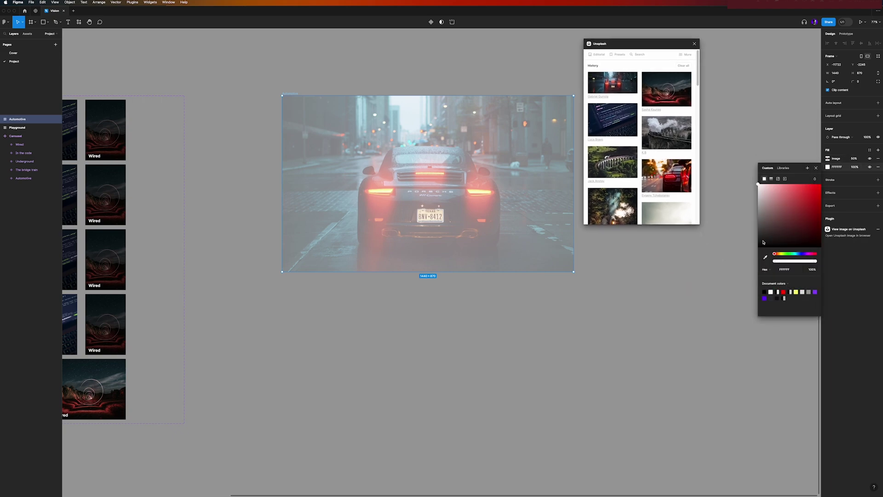
drag(764, 242, 751, 253)
key(Escape)
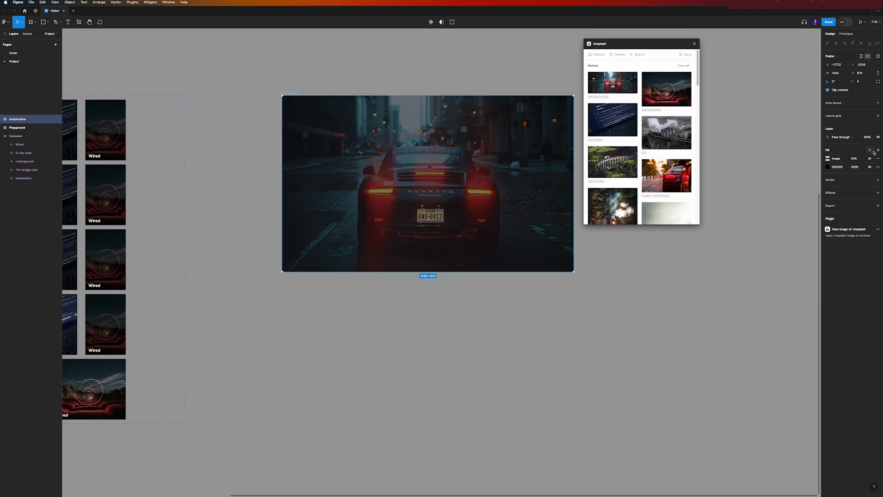
Add a 50% black fill over the photo and make it a linear gradient
click(878, 150)
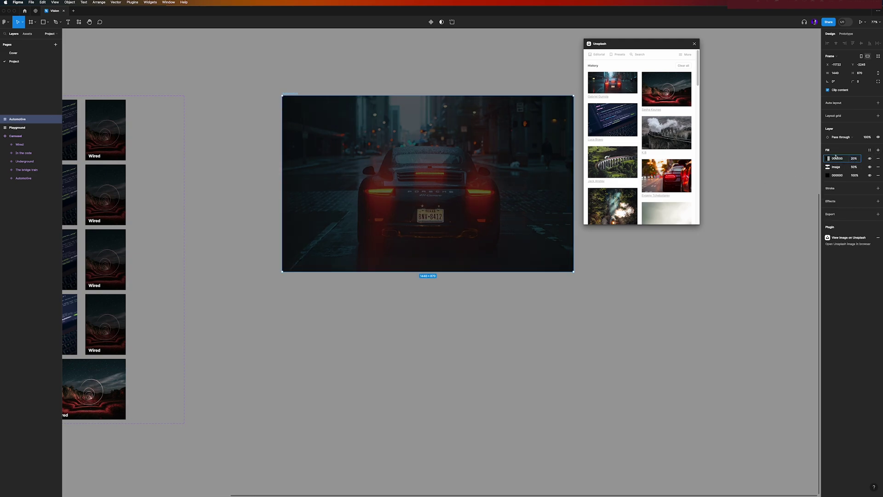
key(5)
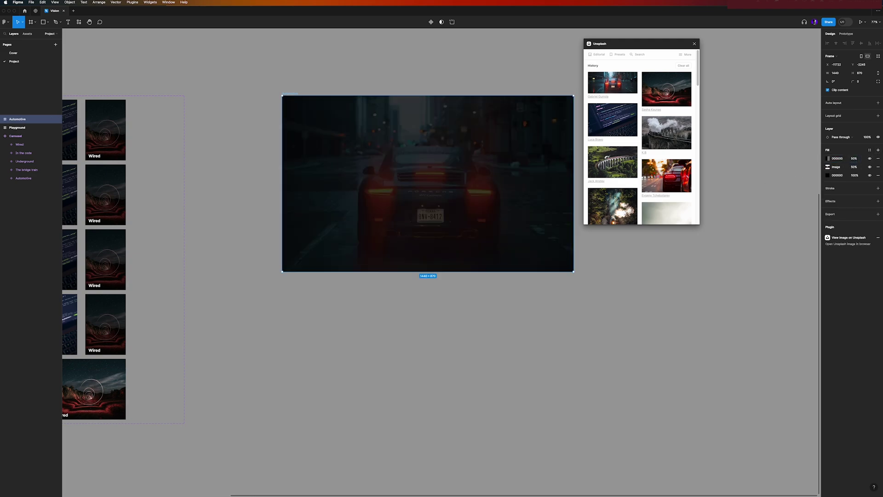
click(829, 158)
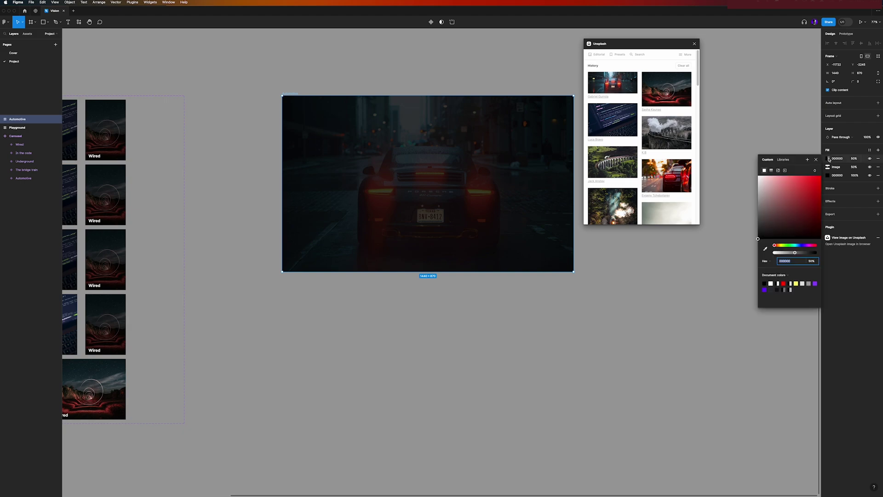
click(772, 171)
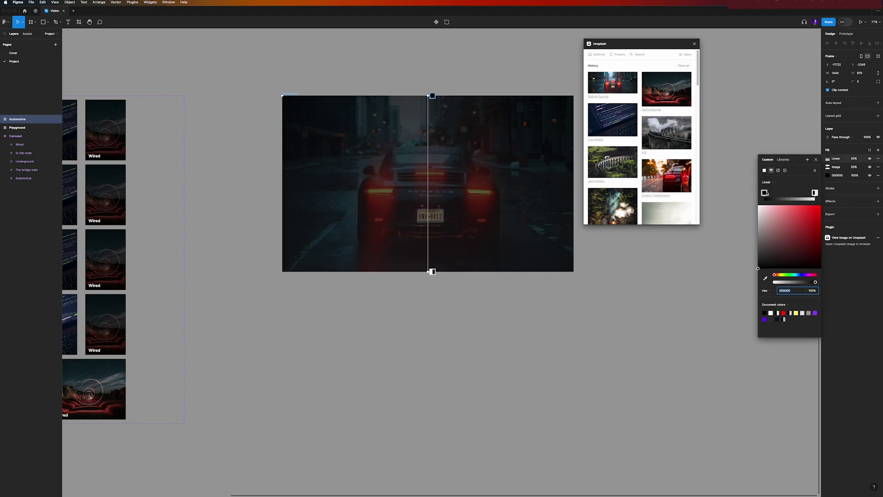
drag(764, 193, 792, 194)
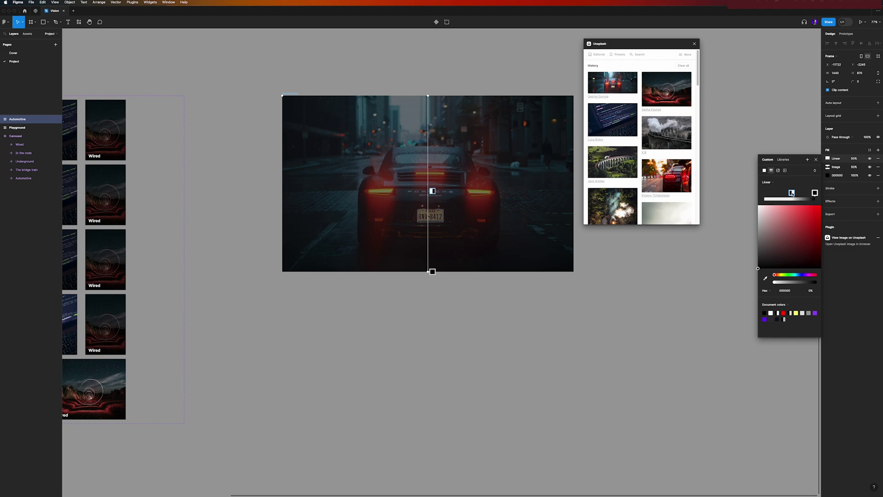
click(816, 159)
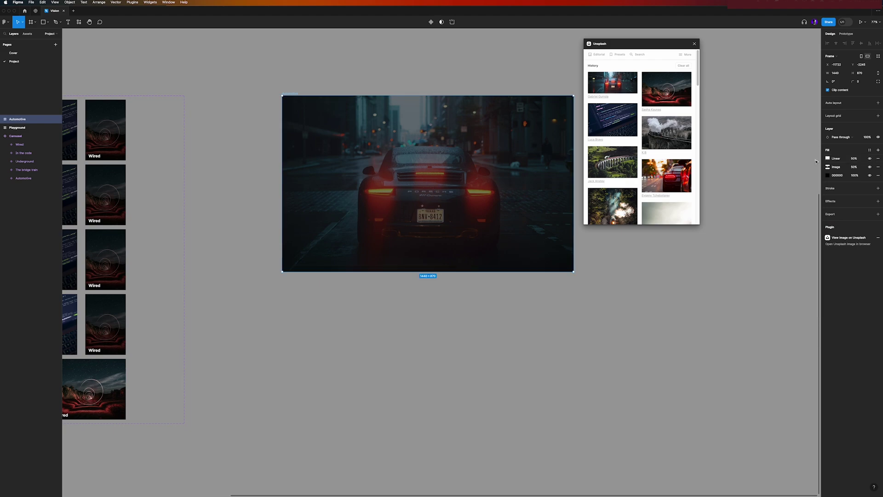
Turn the Automotive frame into a component
click(477, 82)
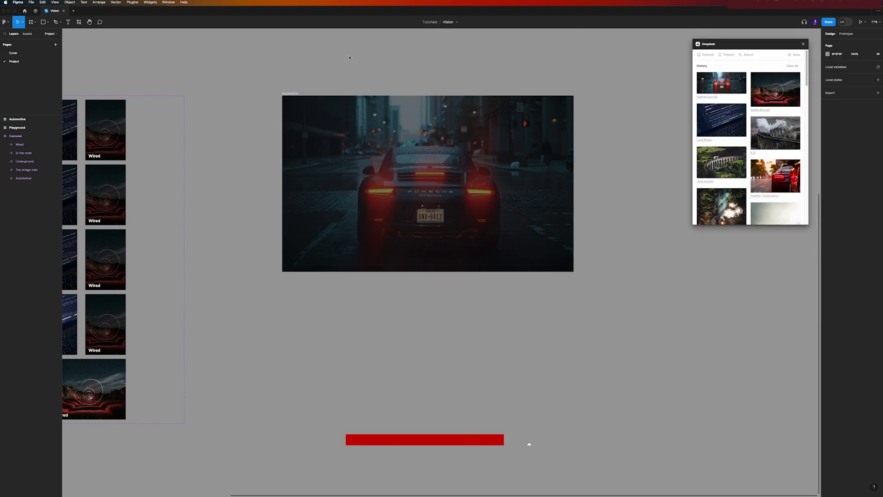
click(377, 94)
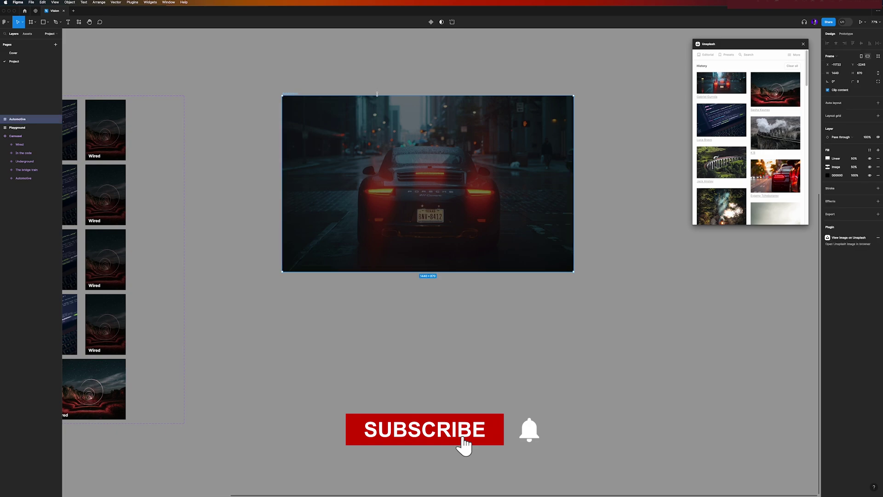
click(431, 22)
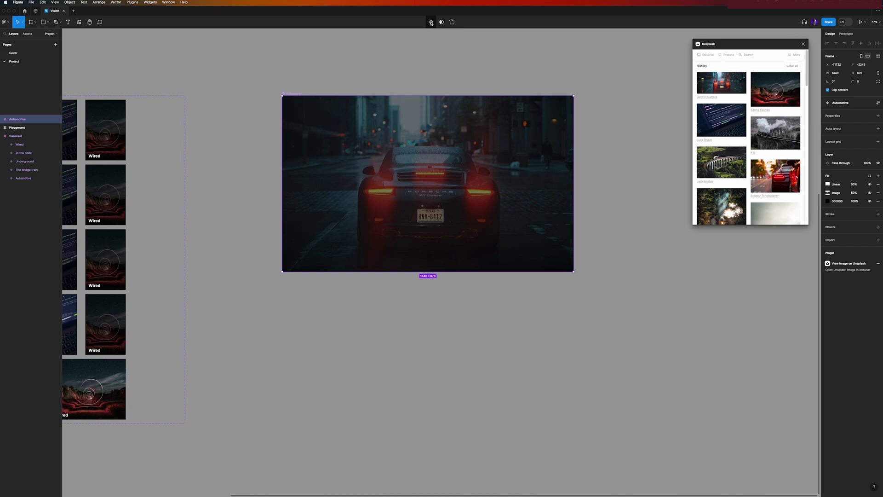
Add a second variant named The bridge train, filled with the steam train viaduct photo
click(432, 22)
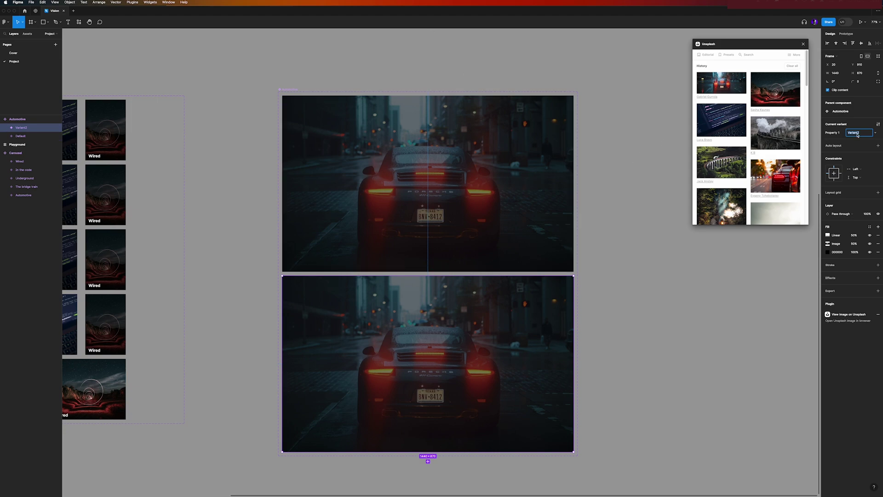
text(The bridge train)
key(Return)
click(786, 137)
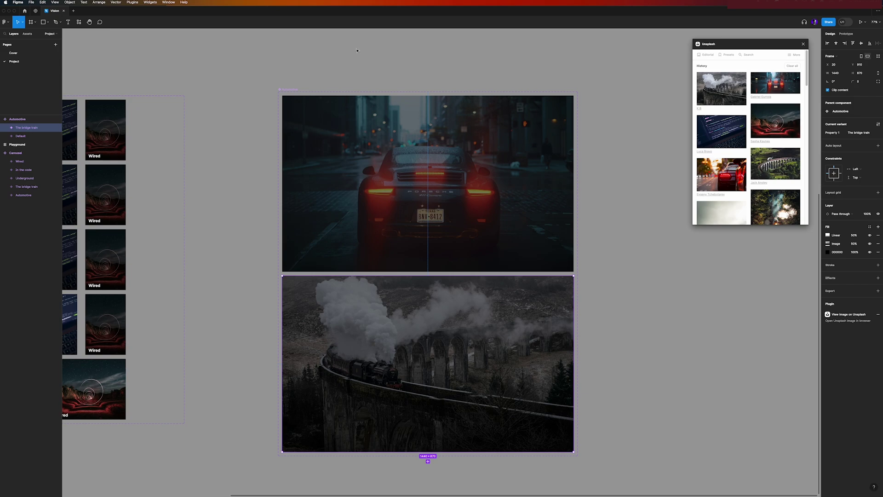
Add a variant with the Underground photo and name it Underground
scroll(428, 322, down, 4)
click(428, 324)
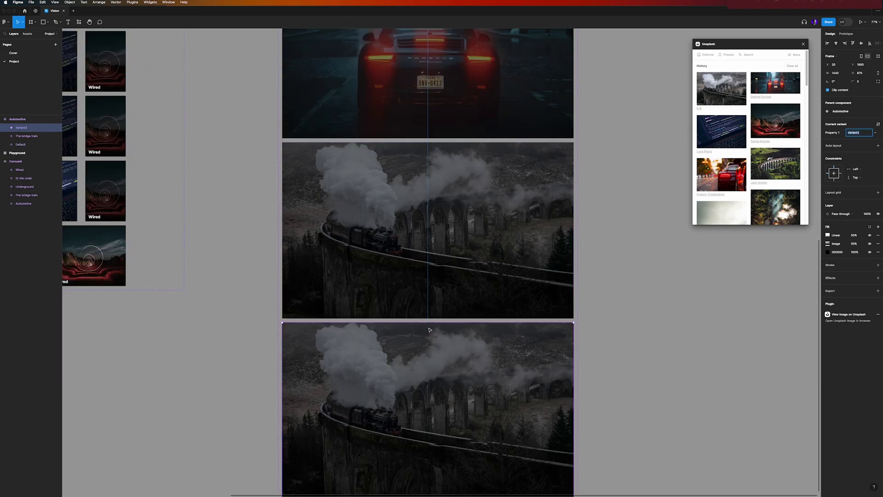
scroll(457, 330, down, 5)
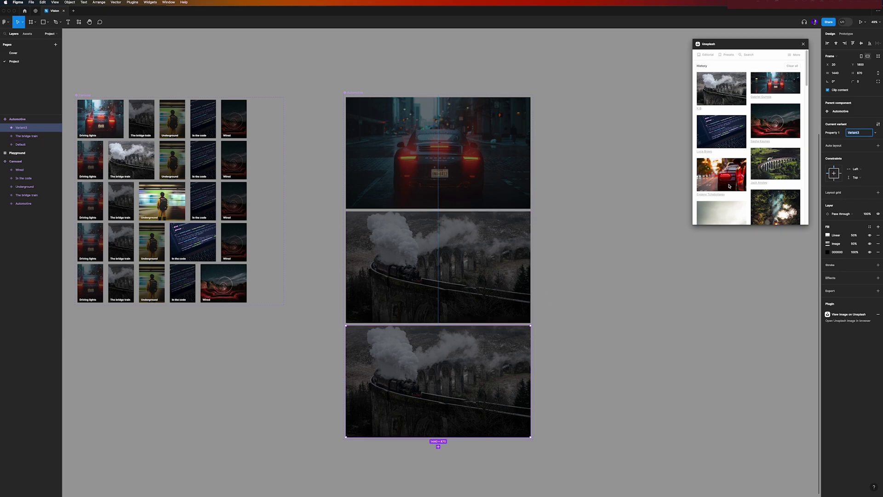
scroll(729, 185, down, 4)
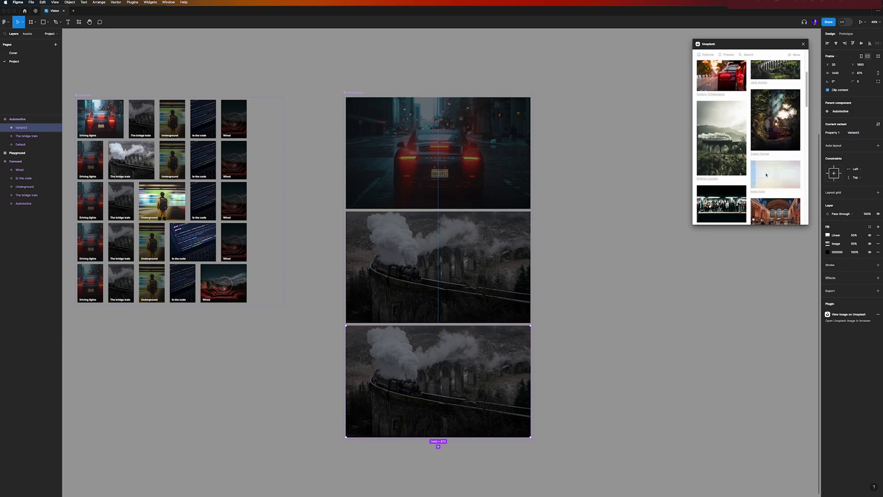
click(766, 175)
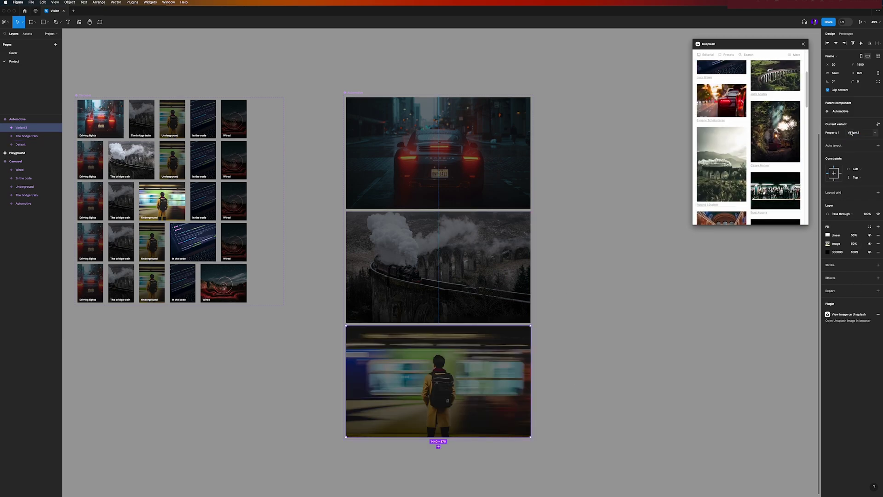
click(864, 135)
text(Underground)
key(Return)
Add an In the code variant with the code screen photo, plus a fifth variant with the glowing circles photo
scroll(465, 393, down, 2)
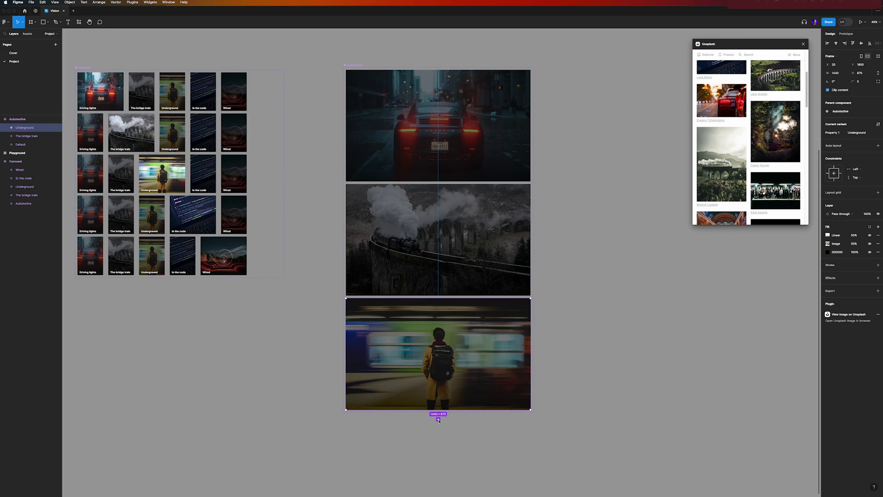
click(439, 420)
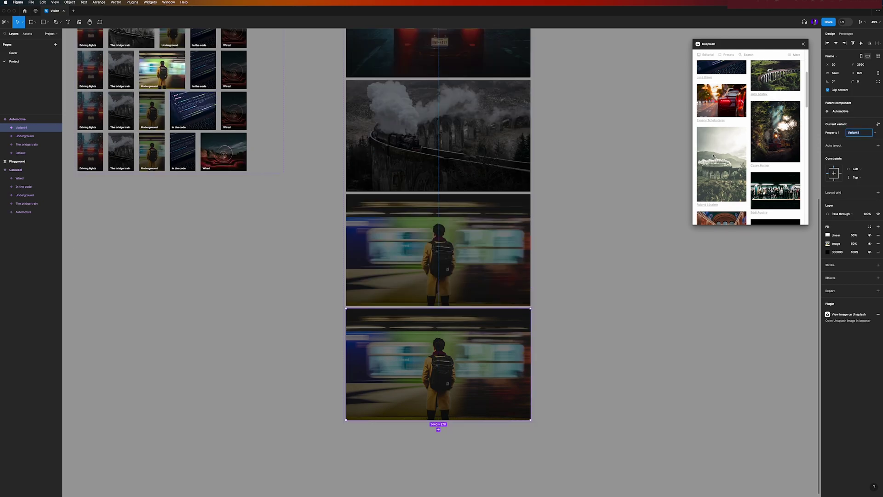
scroll(709, 157, up, 5)
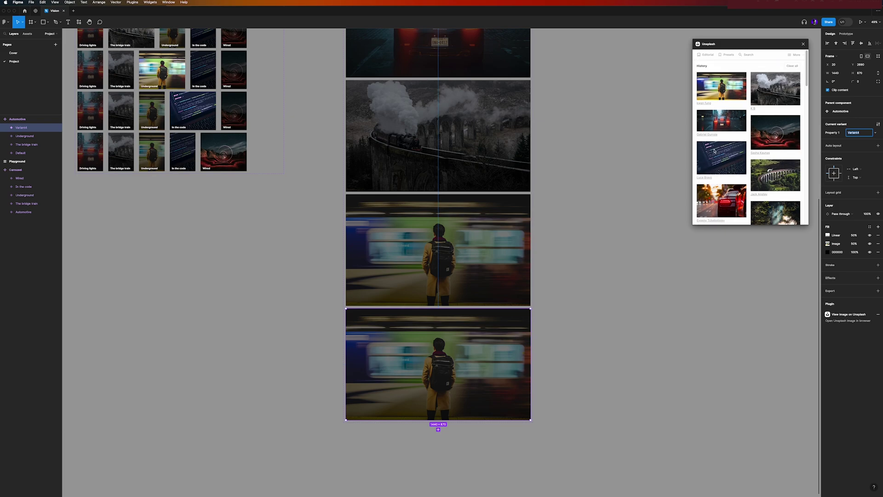
click(715, 151)
click(859, 133)
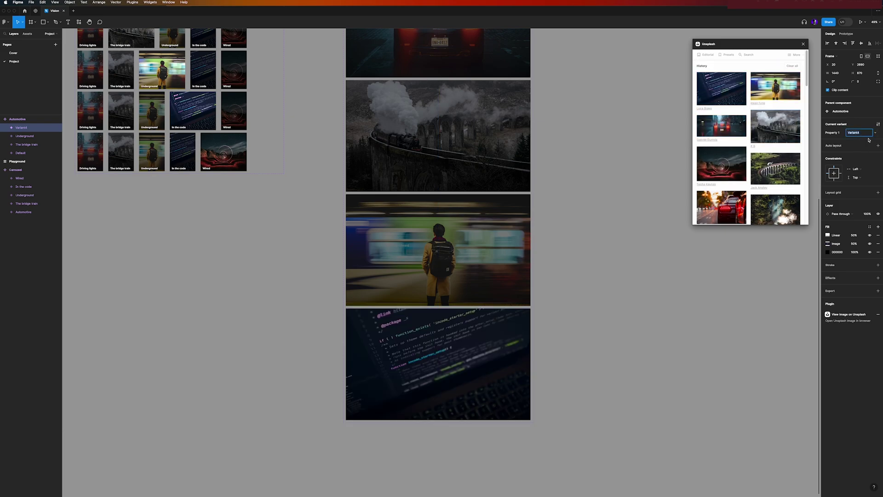
text(In the code)
key(Return)
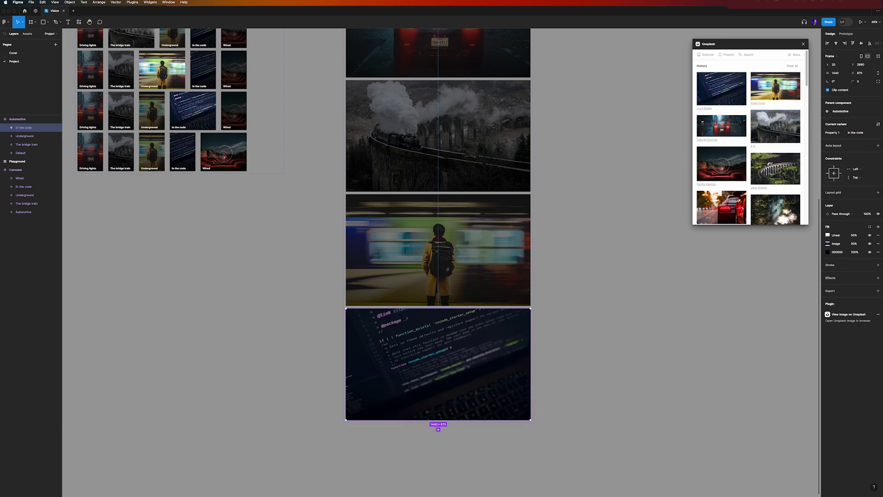
click(438, 429)
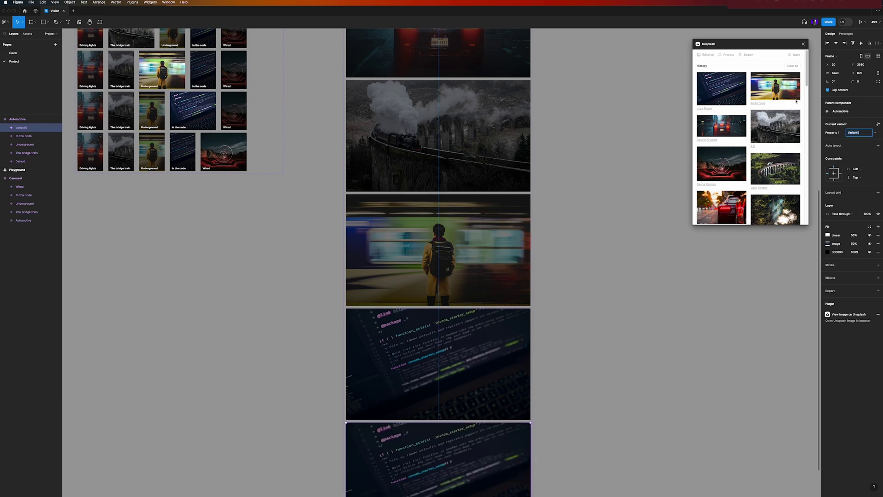
click(721, 163)
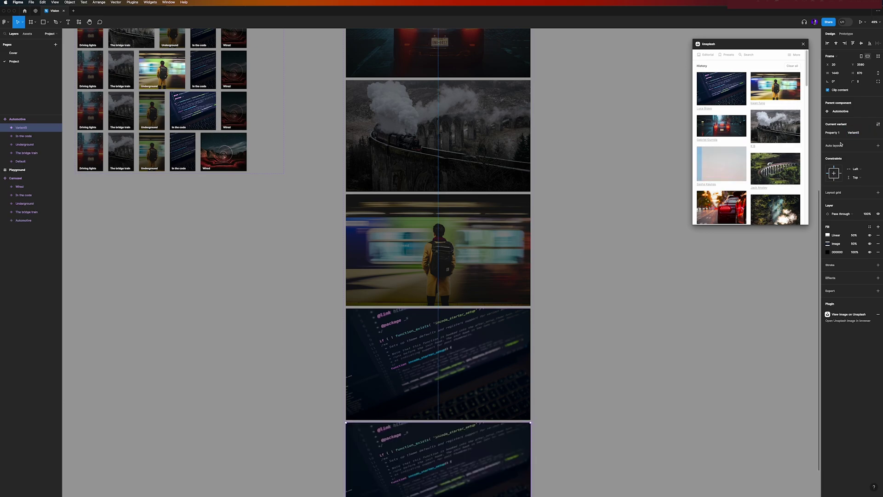
Rename the background component set to Hero backgrounds
click(691, 199)
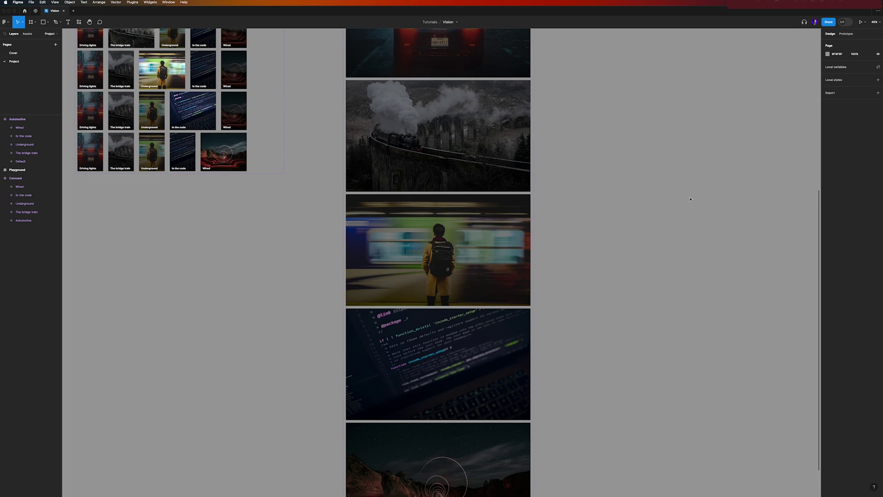
scroll(688, 197, down, 5)
scroll(524, 195, right, 5)
scroll(369, 98, up, 3)
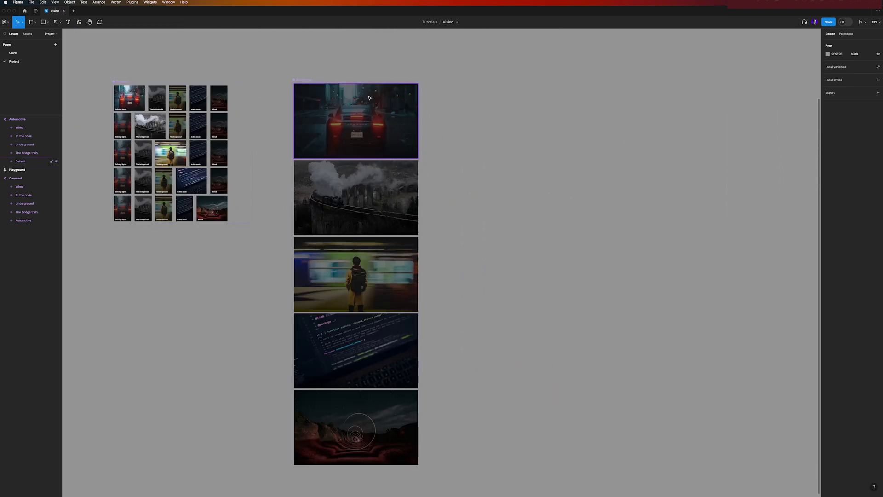
scroll(262, 75, up, 2)
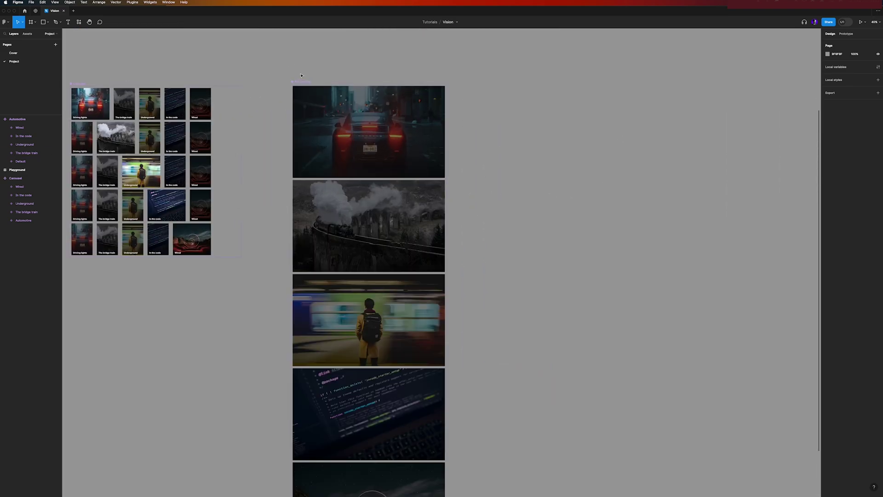
click(299, 82)
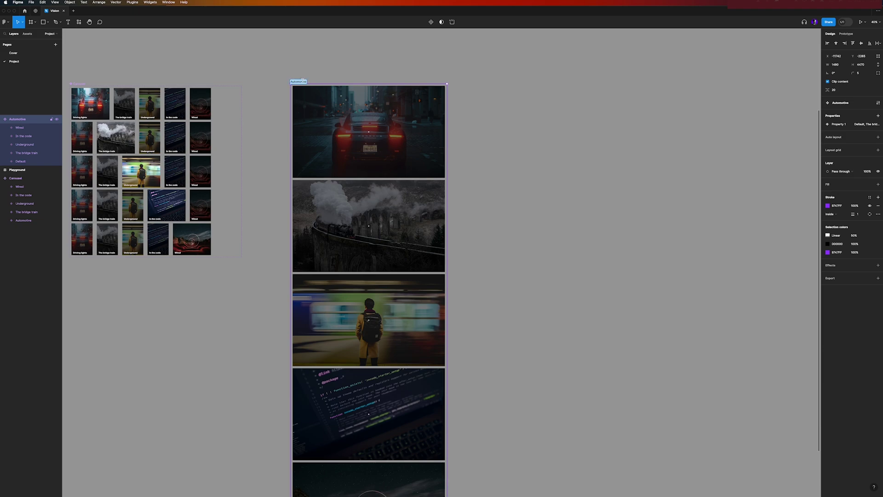
text(Hero backgrounds)
key(Return)
Change the car variant's Property 1 value from Default to Automotive
click(357, 114)
click(861, 135)
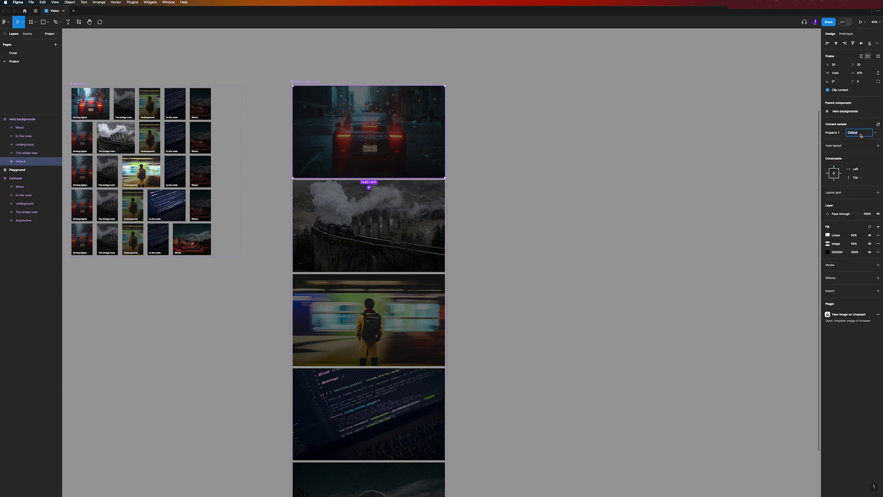
text(Automotive)
key(Return)
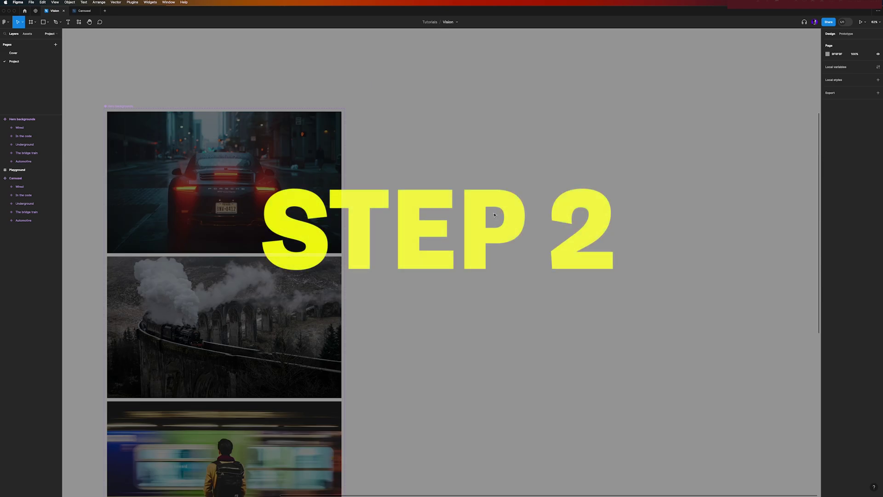
Create an N text beside the backgrounds and a SERIES text duplicated next to it
scroll(461, 153, right, 2)
scroll(462, 152, right, 3)
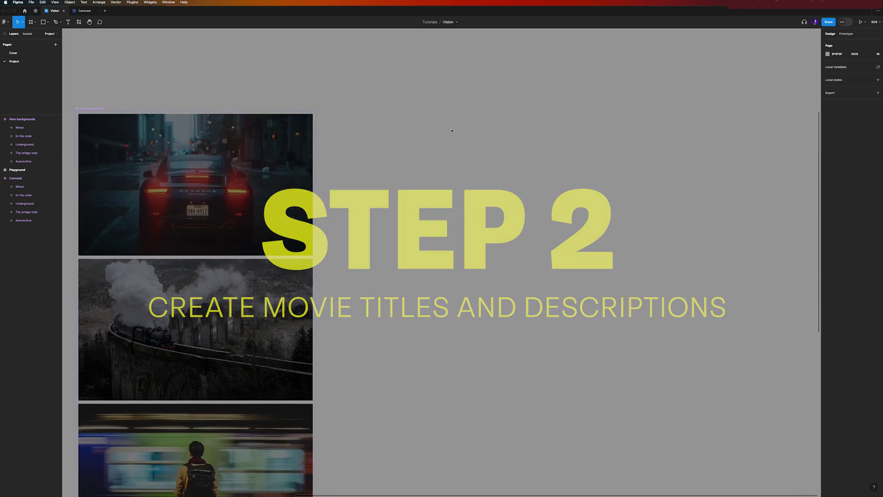
key(t)
click(416, 133)
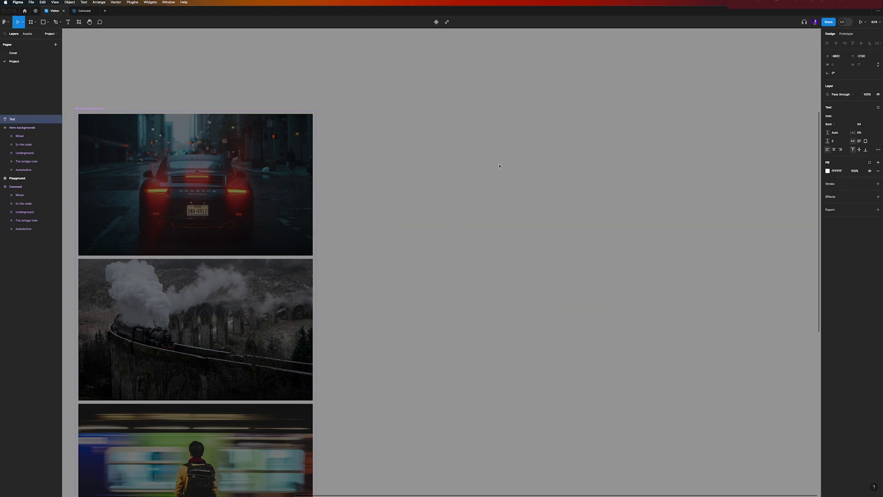
text(N)
drag(419, 143, 433, 143)
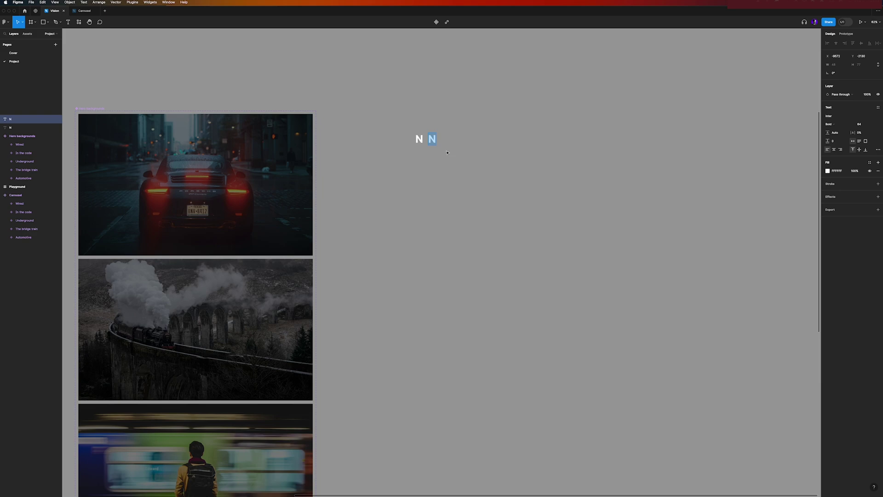
text(SERIES)
key(Escape)
Set SERIES to size 36 Regular weight and nudge it closer to the N
click(865, 125)
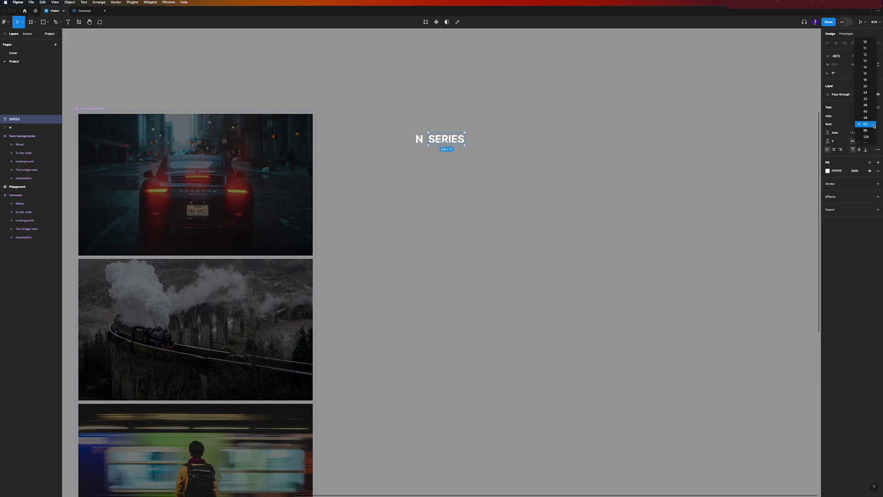
click(867, 105)
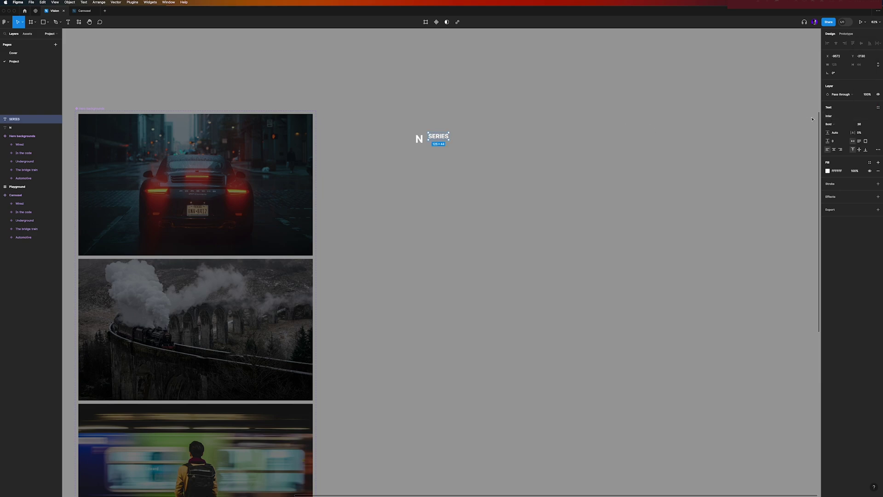
click(830, 124)
click(835, 108)
drag(436, 138, 433, 142)
Color the N red (FF0000) and duplicate SERIES just below the original
click(418, 138)
click(828, 171)
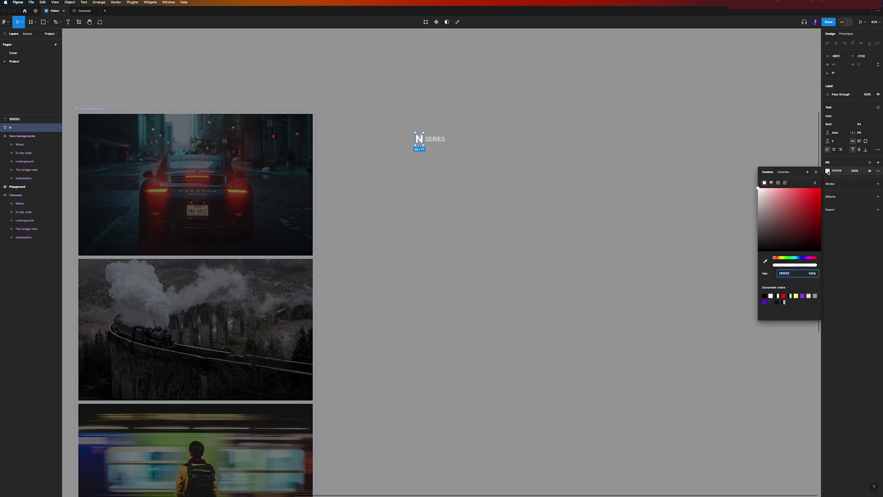
click(783, 296)
click(413, 159)
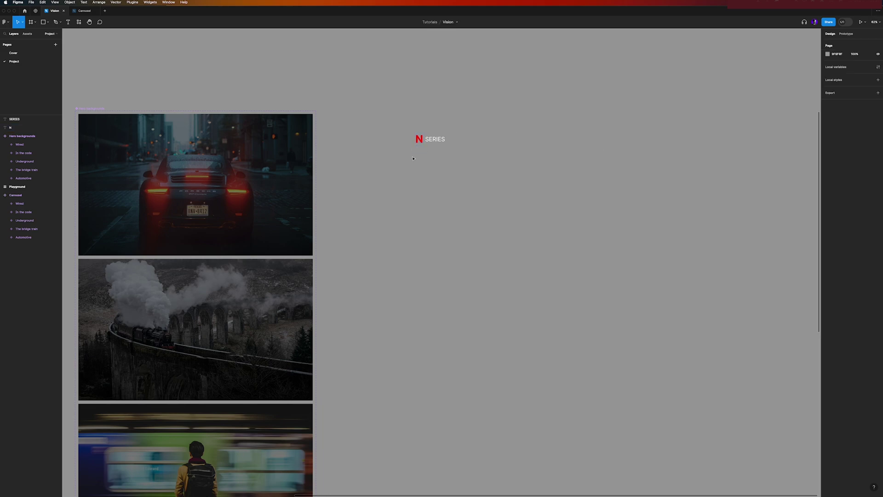
click(439, 141)
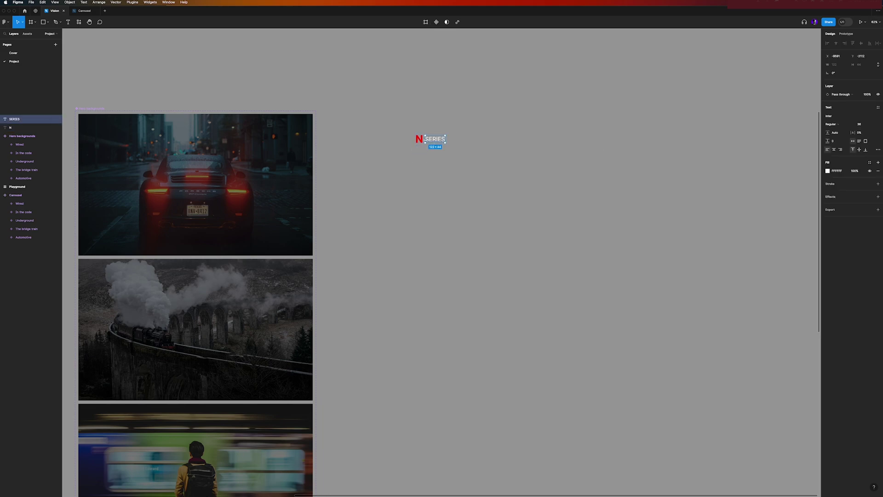
drag(437, 140, 428, 160)
Change the duplicated text to a bold AUTOMOTIVE heading
double_click(428, 160)
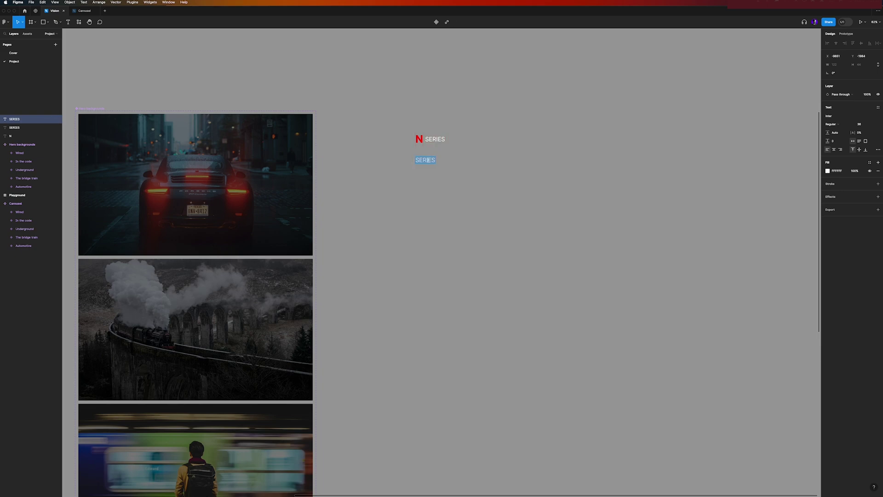
text(AUTOMOTIVE)
key(Escape)
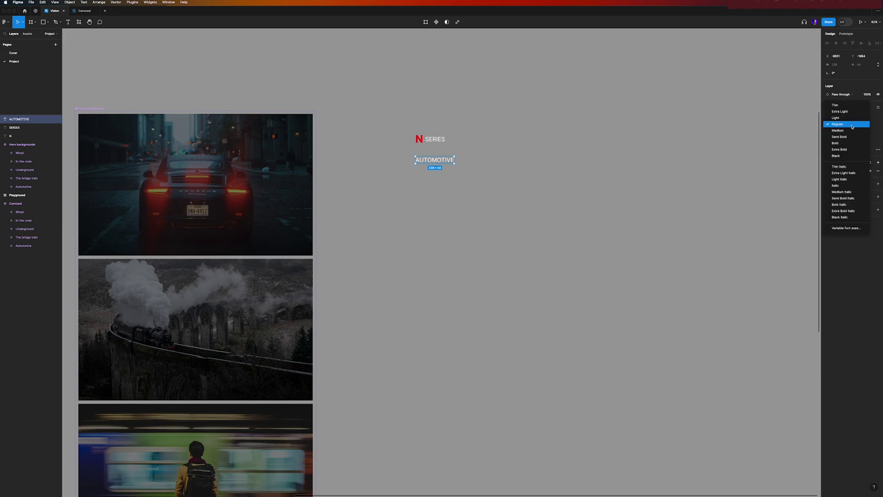
click(853, 143)
key(Escape)
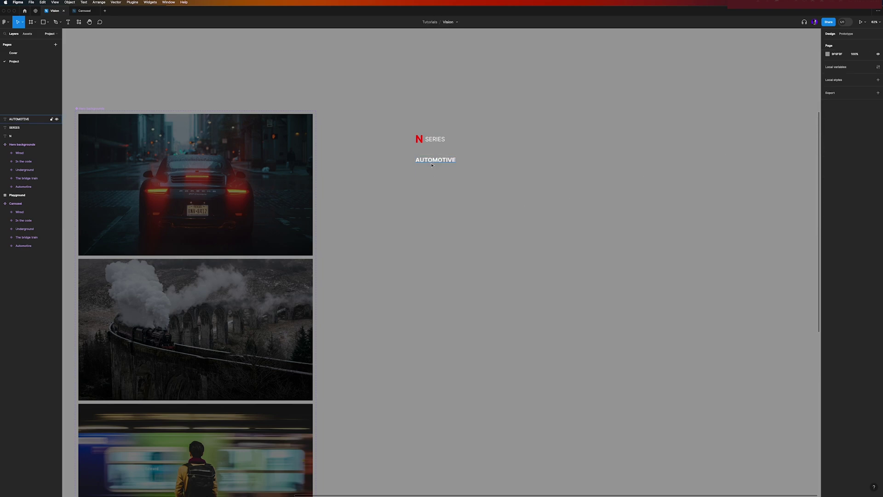
Paste the Racing Reverie synopsis into a text box below, set to Regular weight, size 24
key(t)
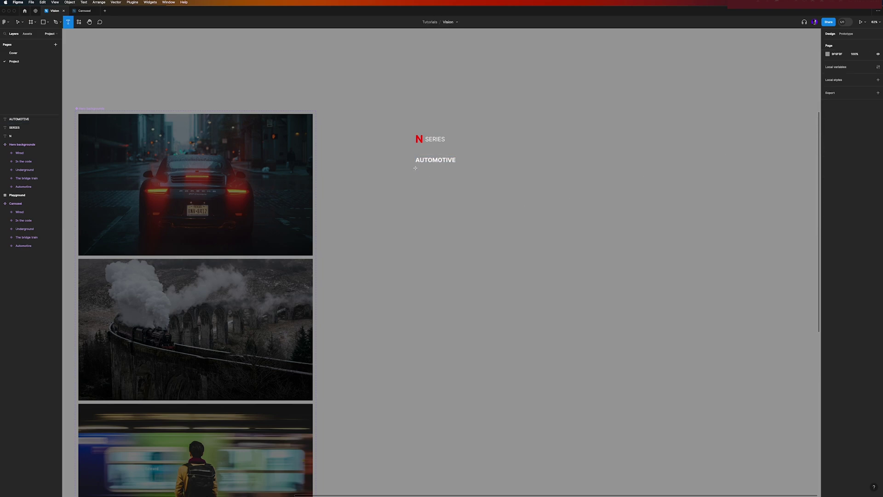
drag(416, 168, 550, 209)
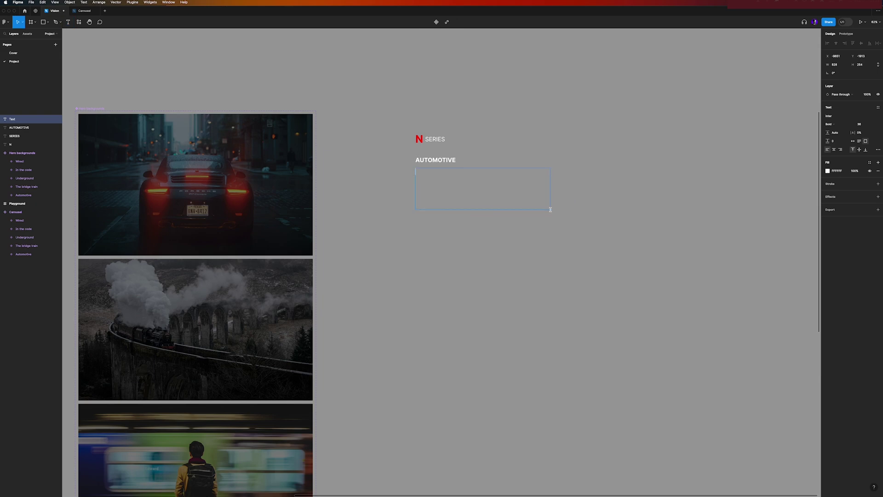
text(In a world where speed is a way of life, "Racing Reverie: Wheels of Destiny" takes you on an exhilarating journey through the high-stakes realm of automotive racing. Set against a backdrop of cutting-edge technology and adrenaline-pumping tracks, the film follows Alex Parker, a talented yet undiscovered racer with a passion that burns hotter than rubber on asphalt.)
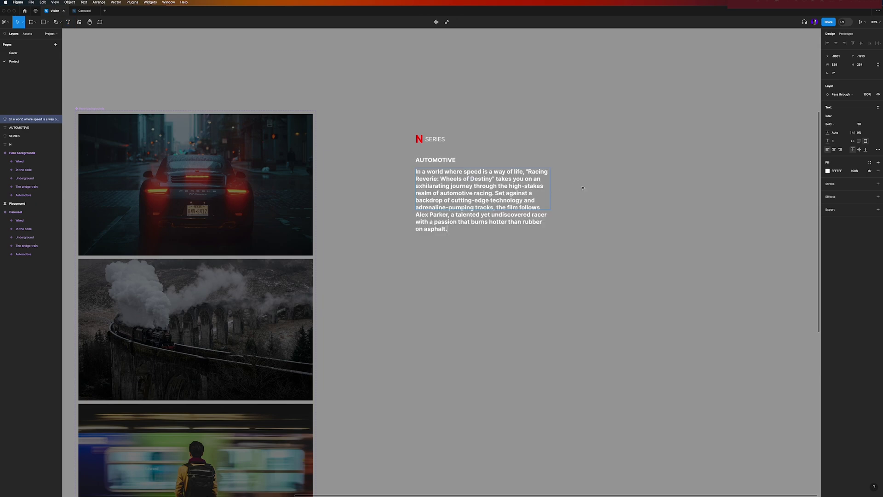
key(super+a)
click(829, 124)
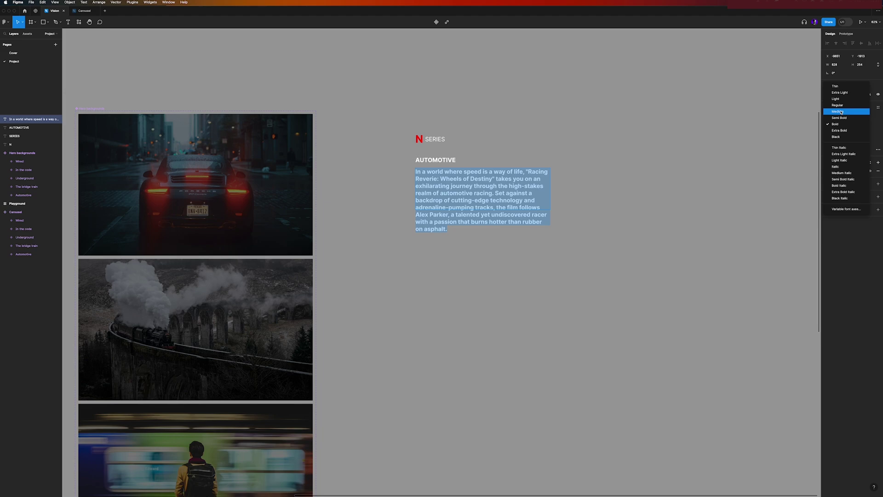
click(838, 116)
click(872, 125)
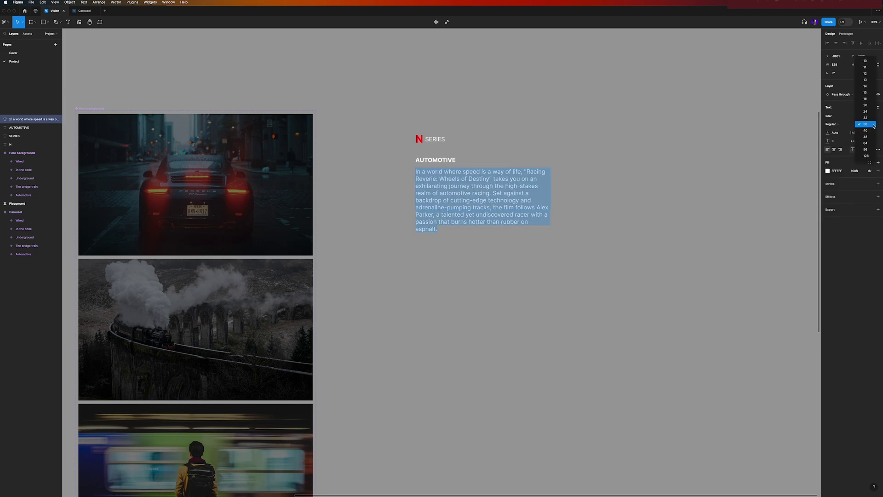
click(865, 111)
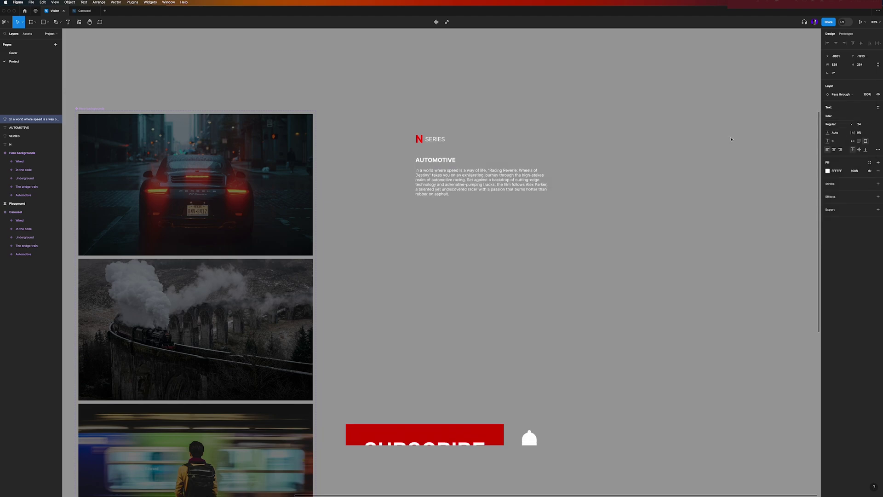
click(400, 185)
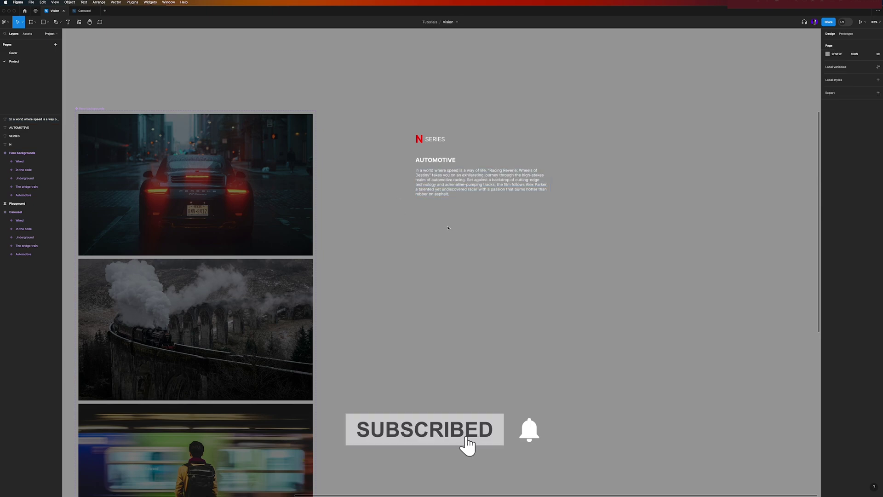
scroll(448, 228, up, 3)
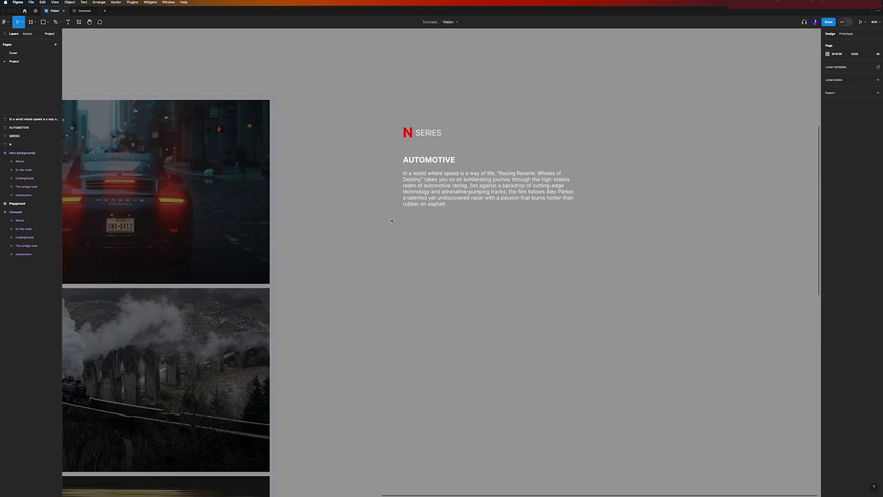
Create a 182×49 auto-layout Watch now button with black text on a white background
key(t)
click(407, 235)
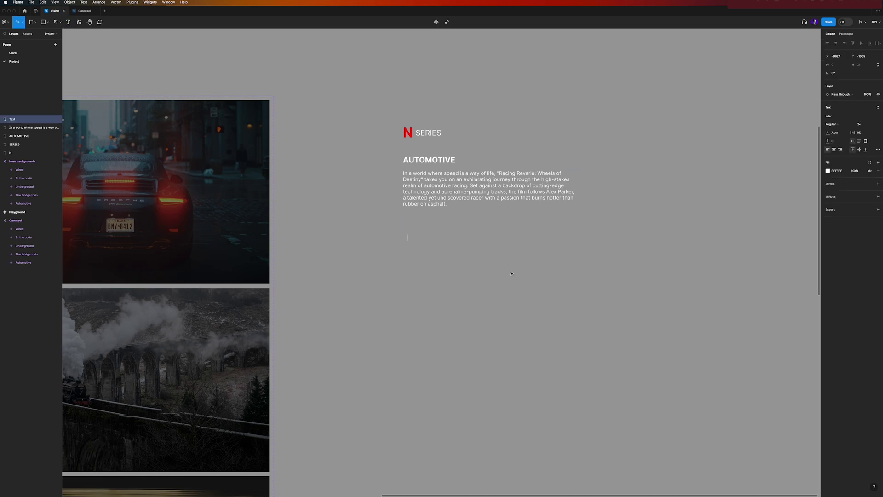
text(Watch now)
key(Escape)
key(shift+a)
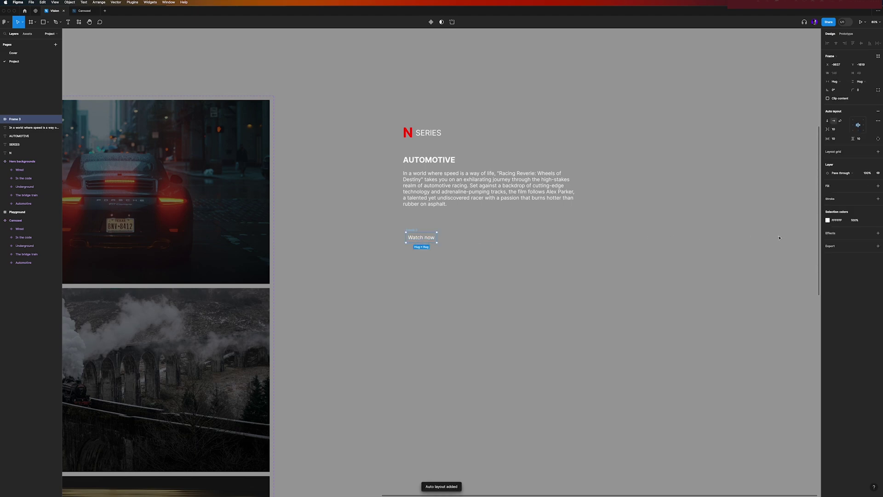
click(828, 221)
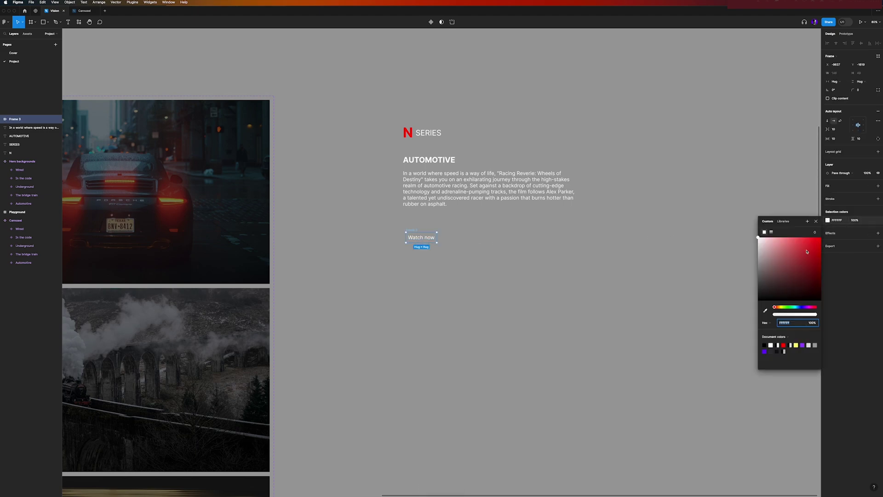
drag(759, 239, 738, 315)
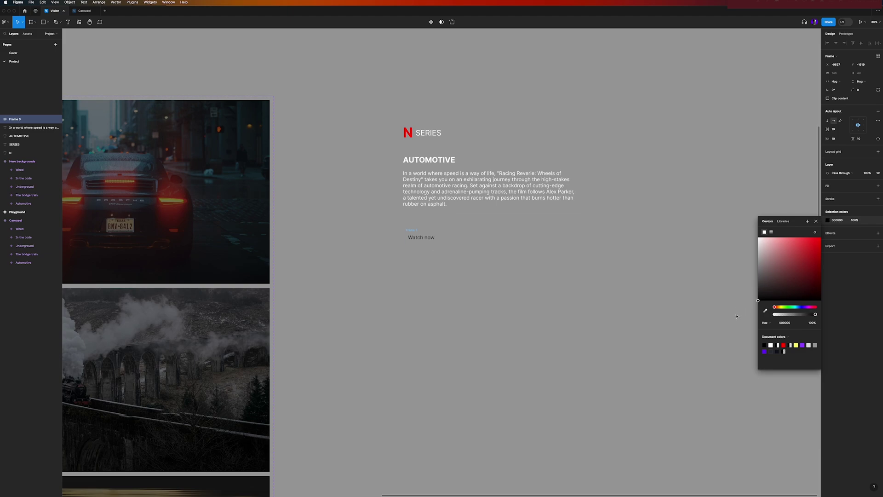
click(878, 186)
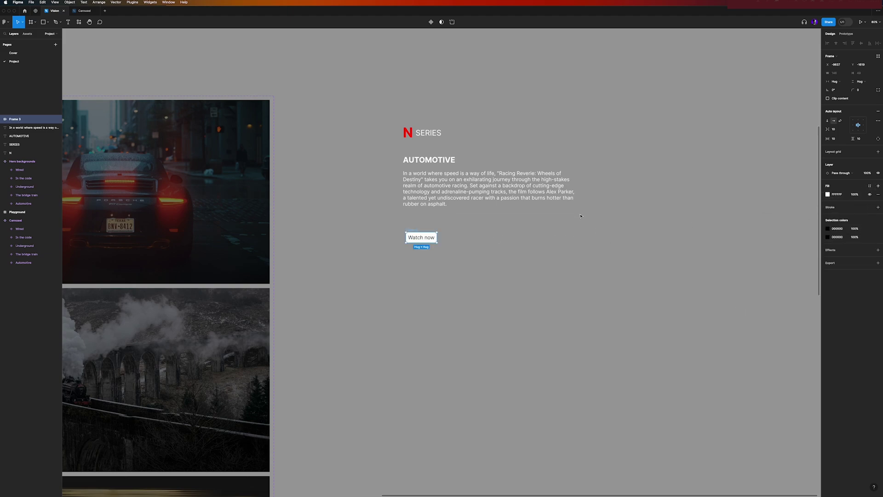
drag(421, 237, 440, 235)
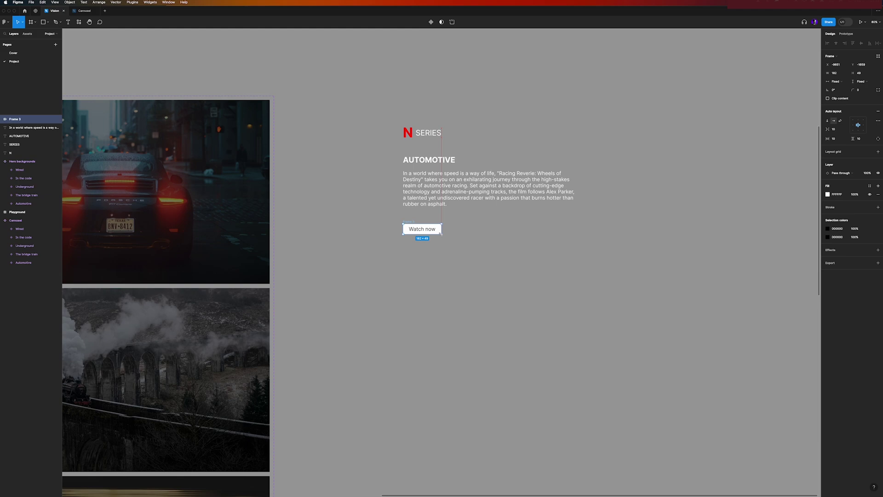
click(438, 270)
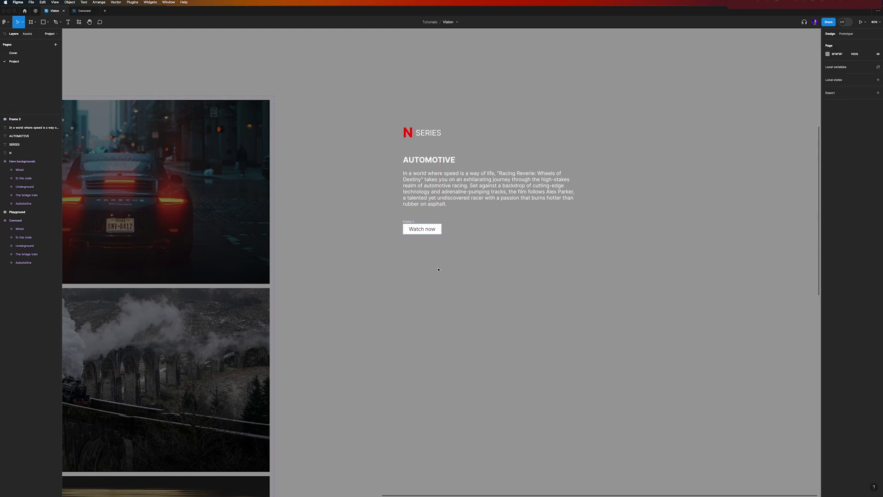
Draw a black play icon before the Watch now text and enlarge the button to 200×58
key(p)
click(419, 248)
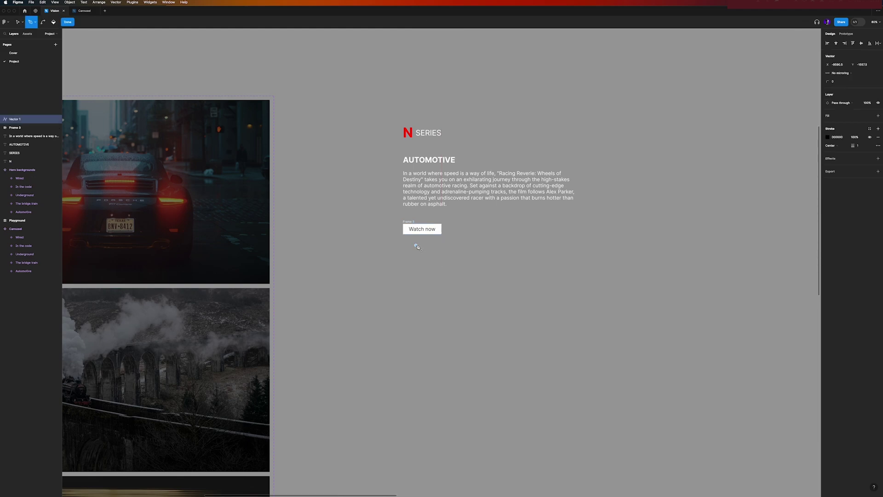
drag(419, 254, 418, 248)
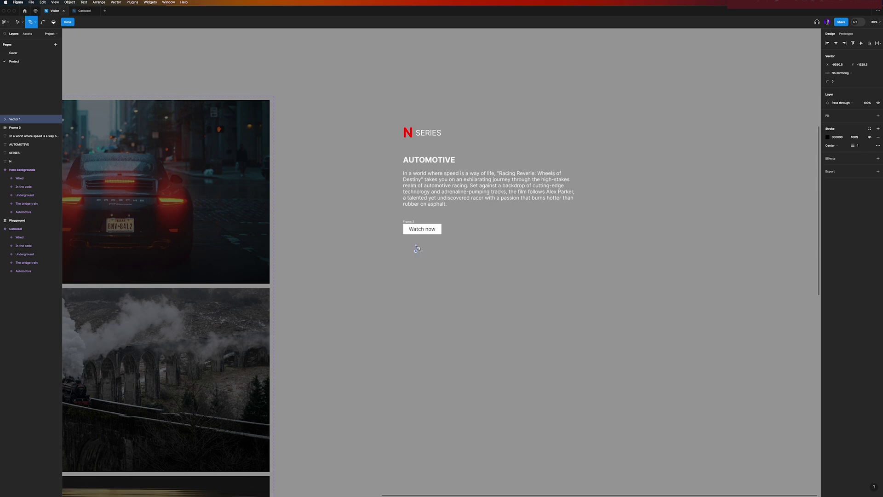
key(Escape)
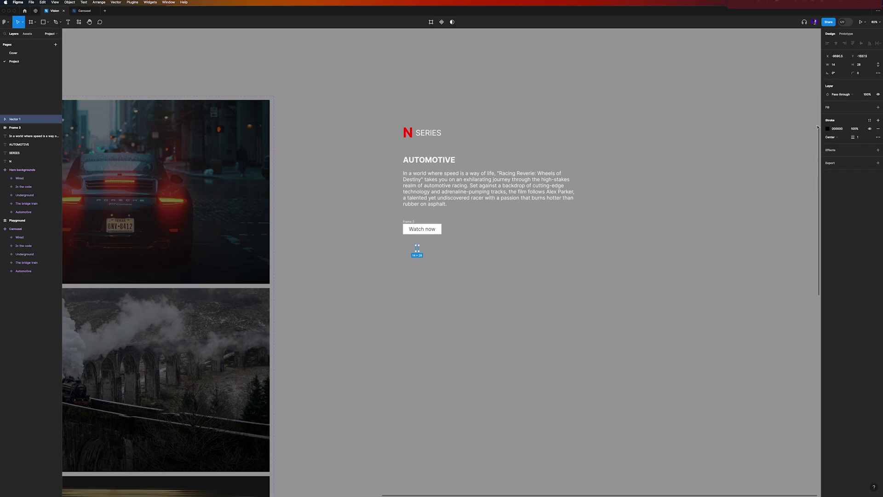
click(878, 108)
click(828, 116)
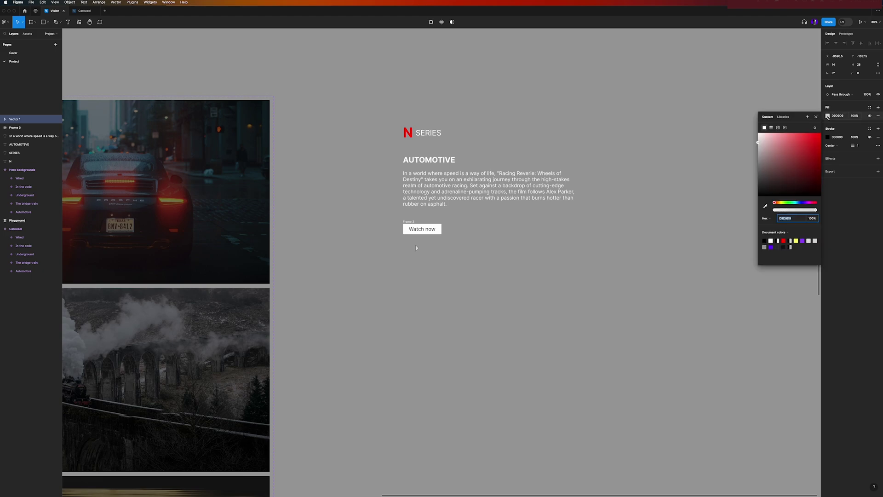
click(415, 251)
drag(417, 248, 418, 239)
click(421, 277)
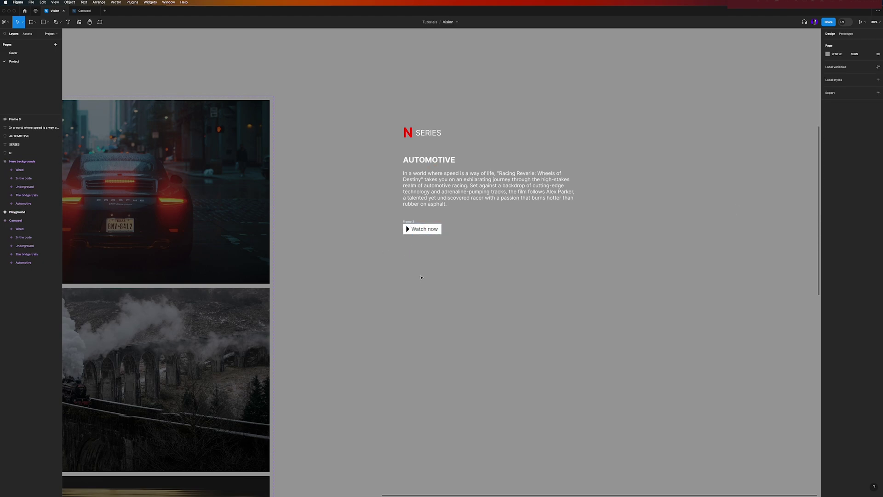
click(424, 229)
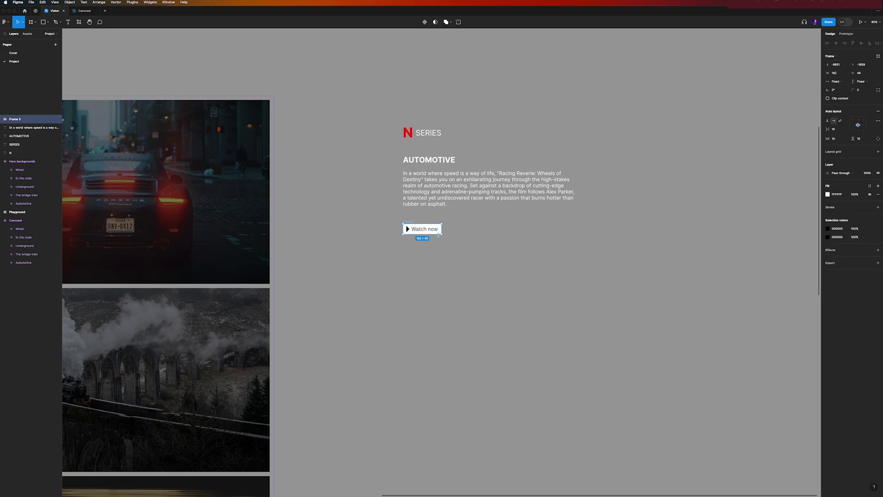
mouse_move(440, 234)
mouse_down()
mouse_move(464, 226)
mouse_move(454, 222)
mouse_up()
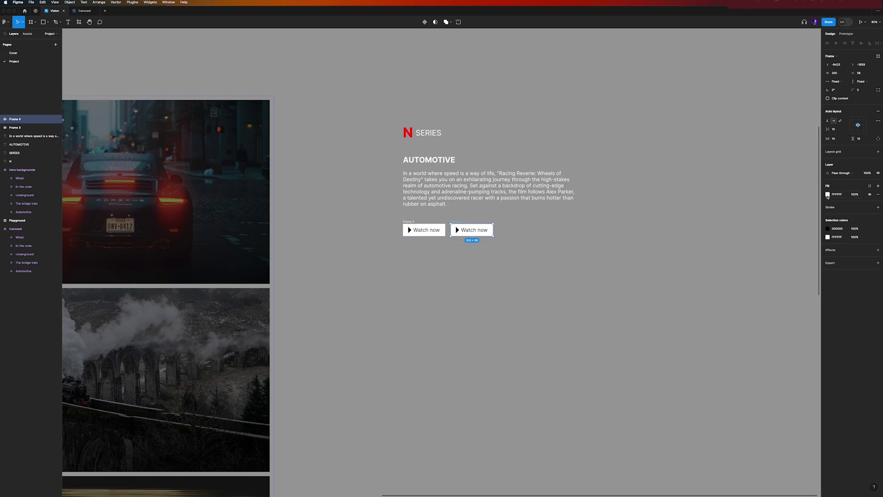
Give the second button a grey 808080 fill and relabel it '+ My list'
click(828, 194)
click(759, 234)
click(759, 243)
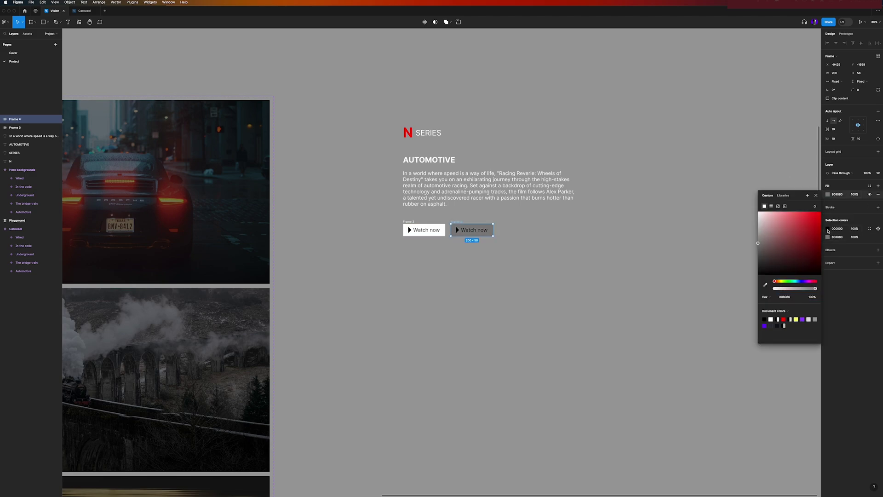
click(827, 228)
double_click(483, 229)
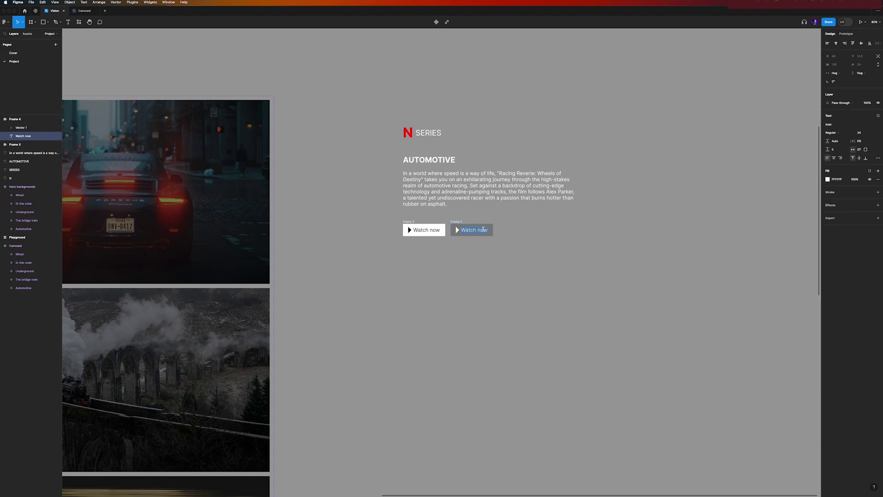
text(+ My list)
Delete the second button's play icon, then select both buttons
click(460, 229)
key(Delete)
key(Escape)
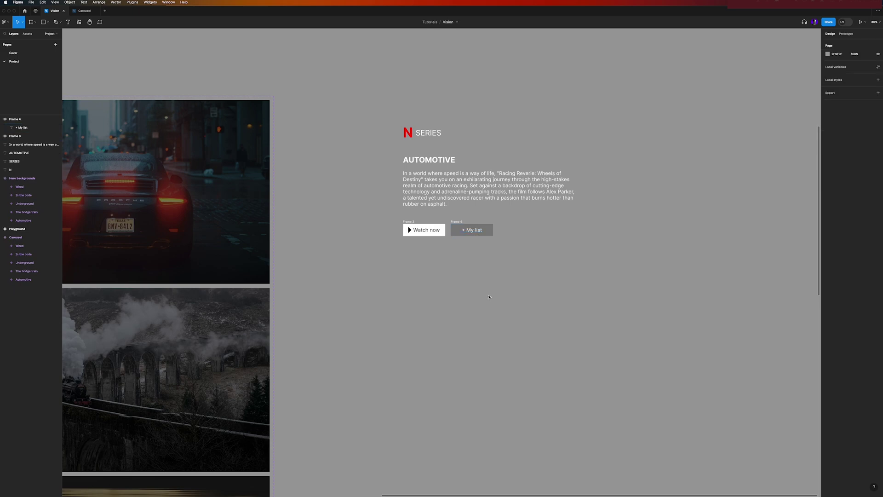
drag(394, 267, 496, 218)
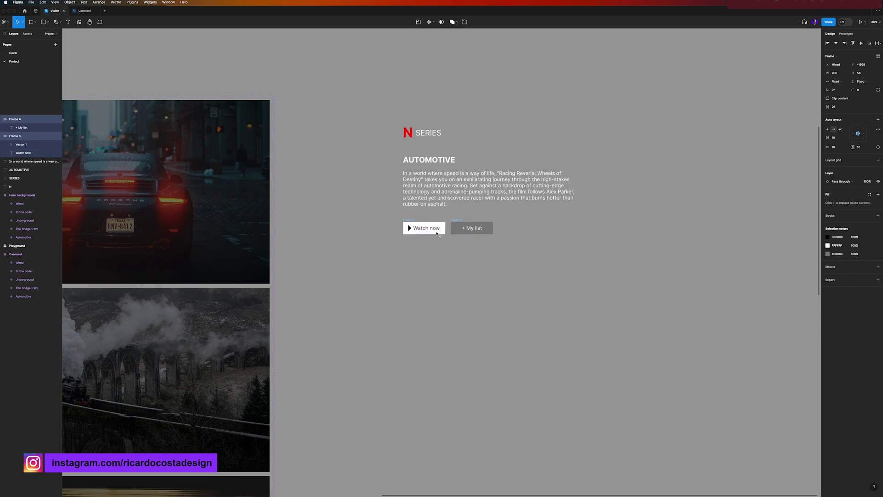
Nudge the hero text and buttons up, make them Component 1 and add a second variant
click(383, 282)
drag(383, 283, 617, 154)
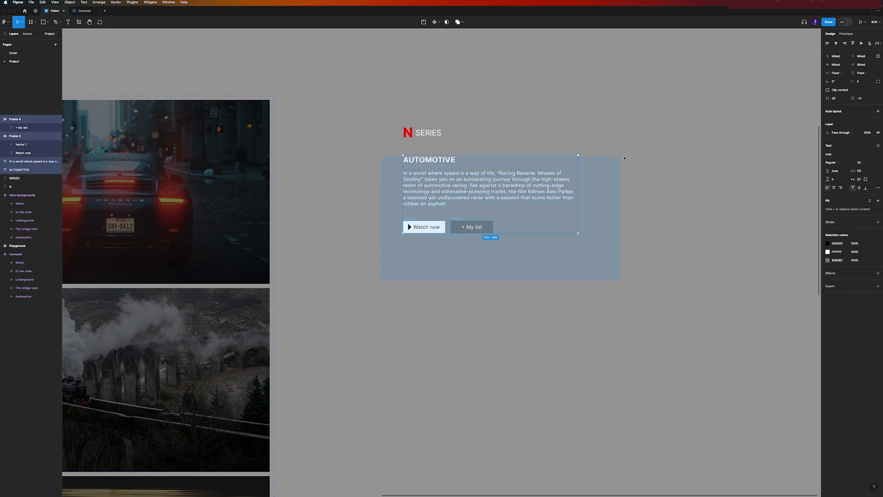
drag(446, 151, 446, 145)
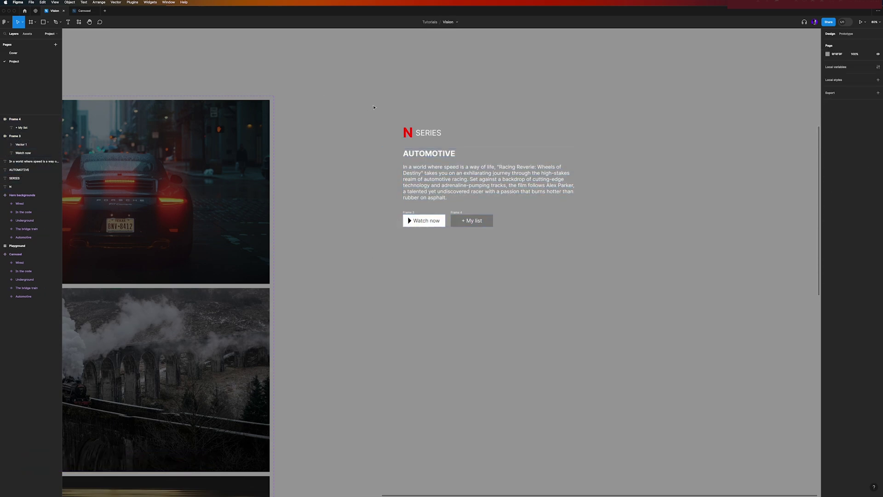
drag(374, 102, 630, 267)
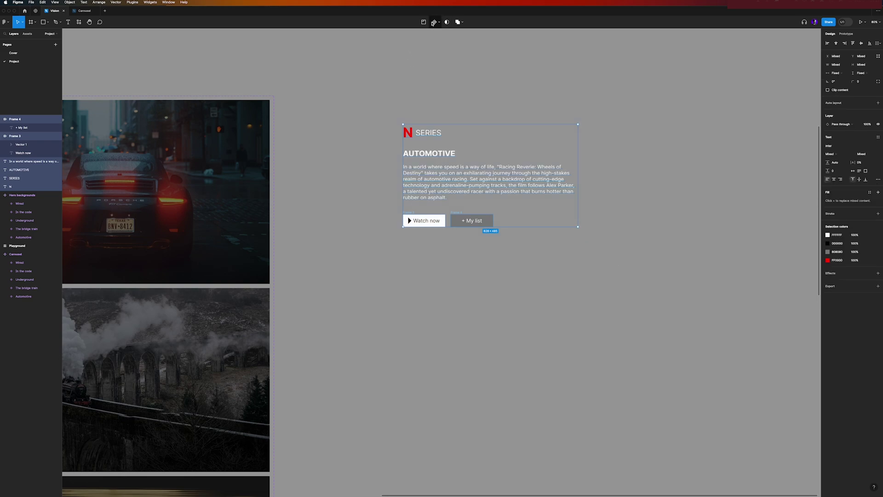
click(440, 22)
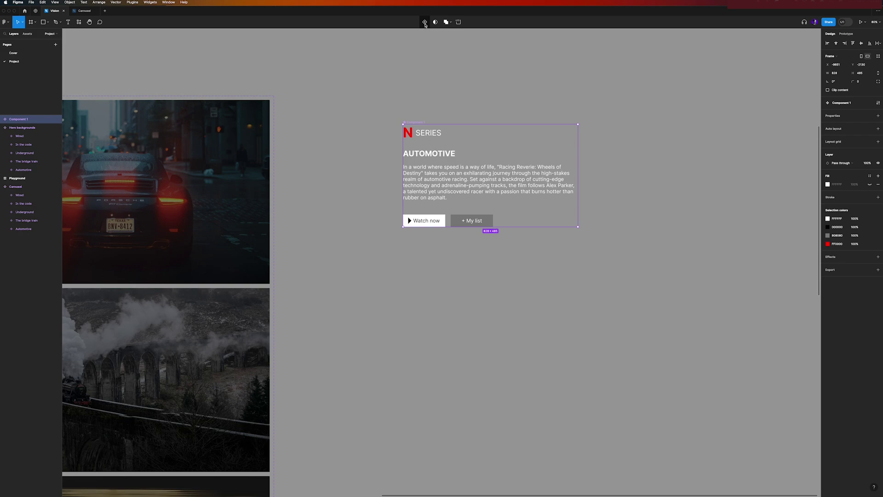
click(425, 22)
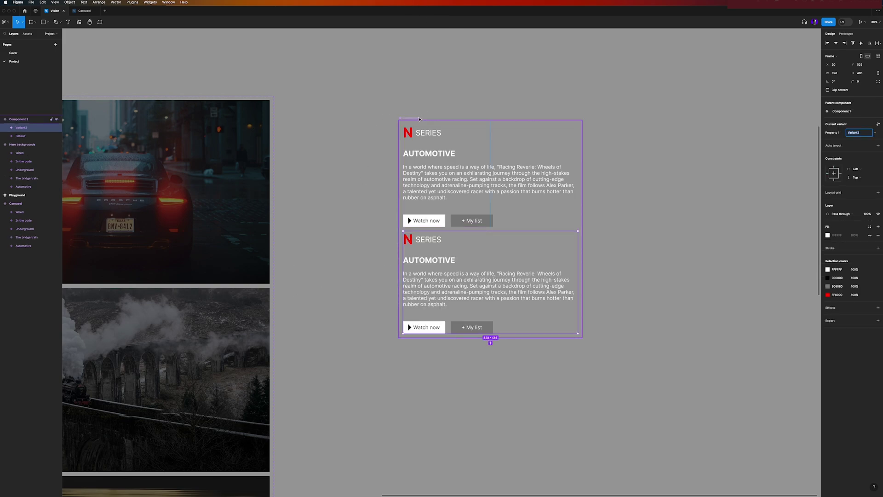
Name the component set 'Movie title and descriptions' and set the top variant's value to Automotive
click(418, 118)
double_click(415, 118)
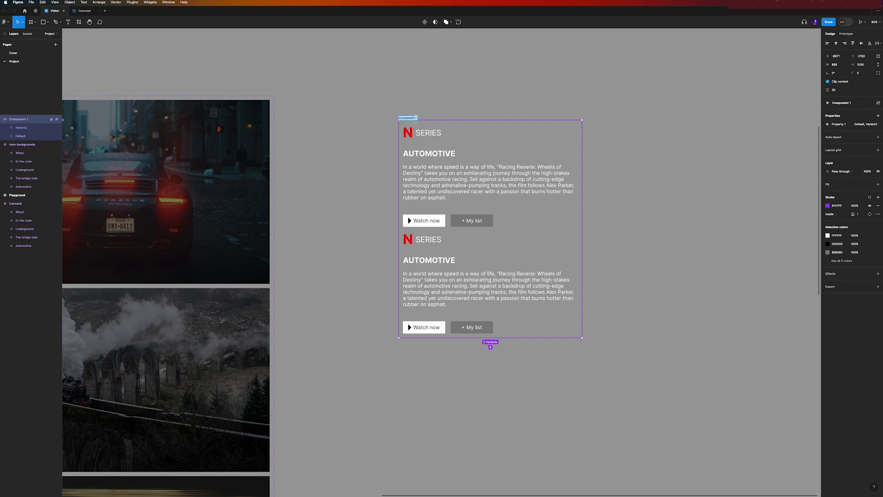
text(Movie title and descriptions)
key(Return)
click(440, 141)
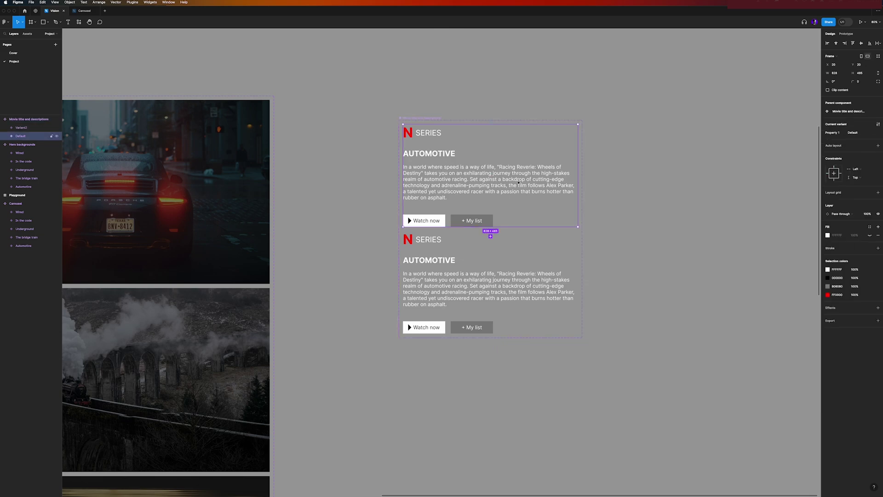
click(856, 137)
text(Automotive)
key(Return)
Enlarge the set and set the second variant's value and heading to The bridge train
click(431, 117)
scroll(490, 216, down, 2)
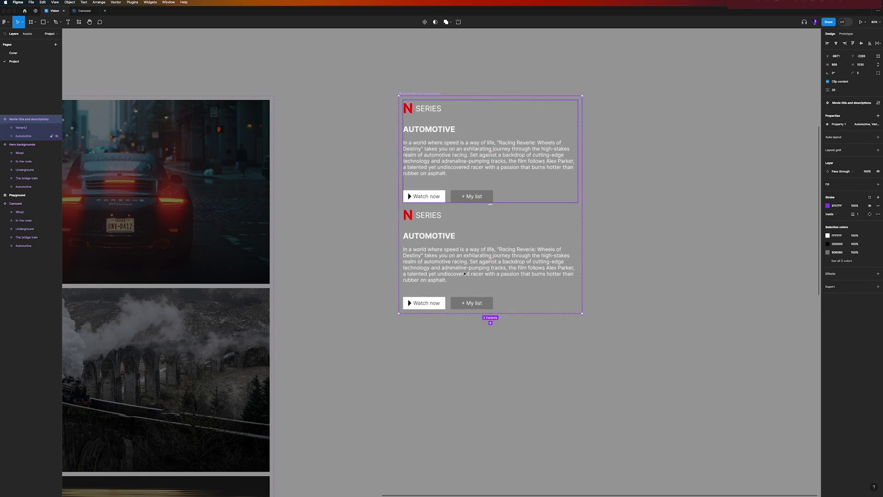
drag(580, 315, 712, 491)
click(445, 266)
drag(446, 265, 445, 275)
click(856, 134)
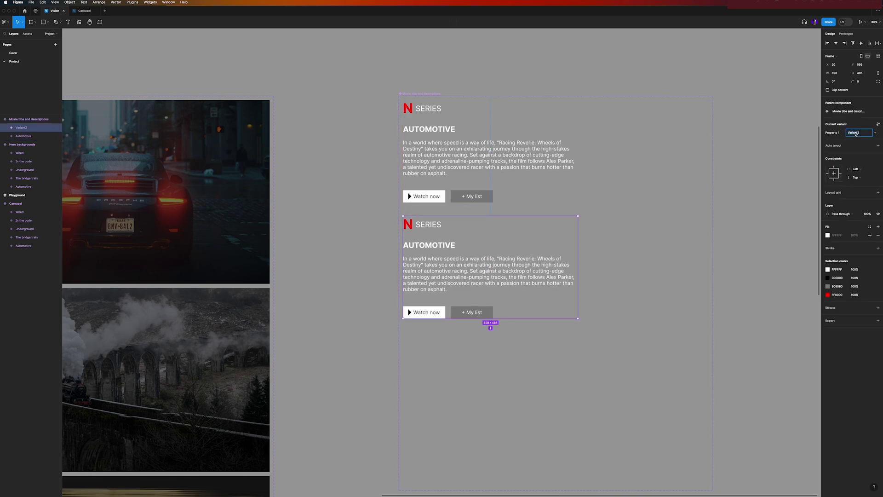
text(The bridge train)
key(Return)
click(440, 247)
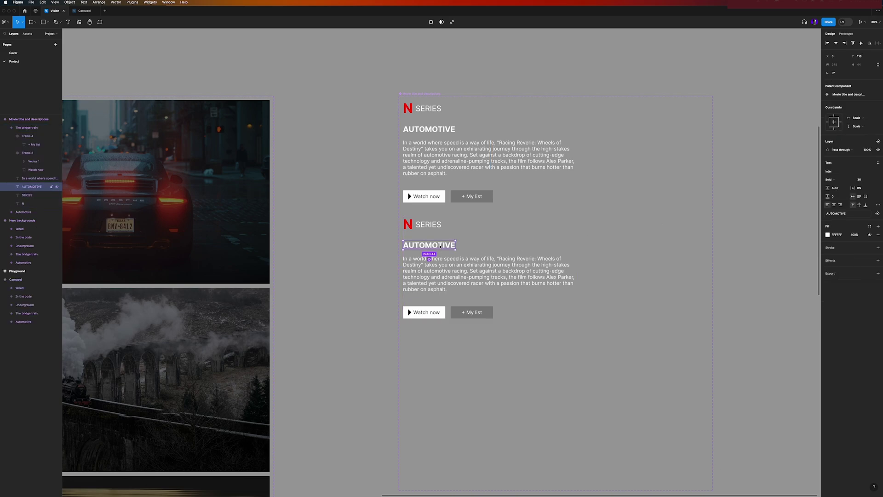
double_click(440, 246)
text(The bridge train)
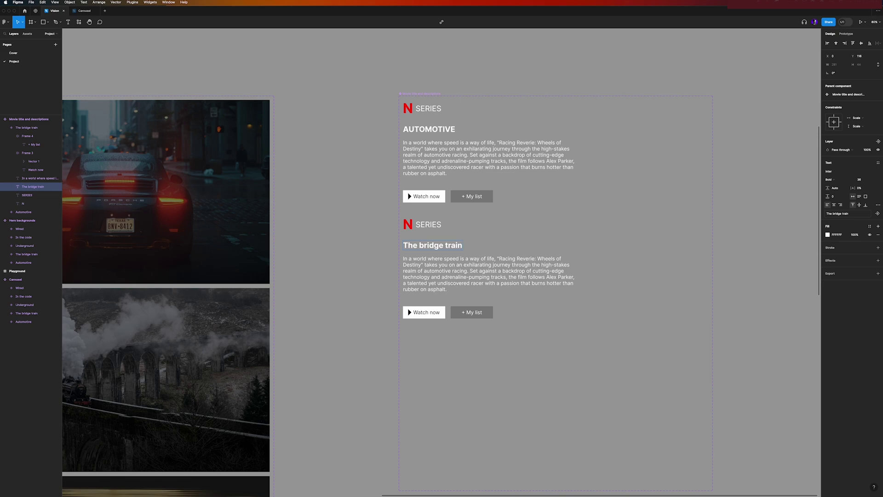
click(452, 269)
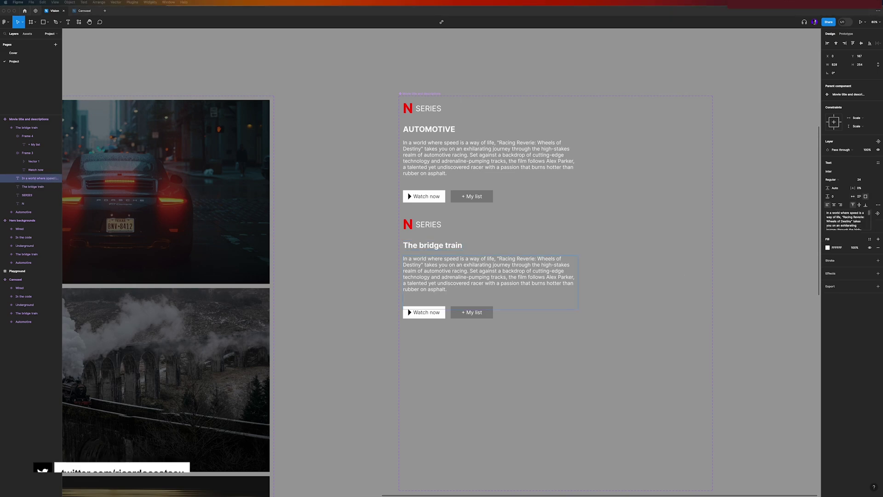
Paste the train storyline into The bridge train, then duplicate it as Underground with the dystopian storyline
key(super+Tab)
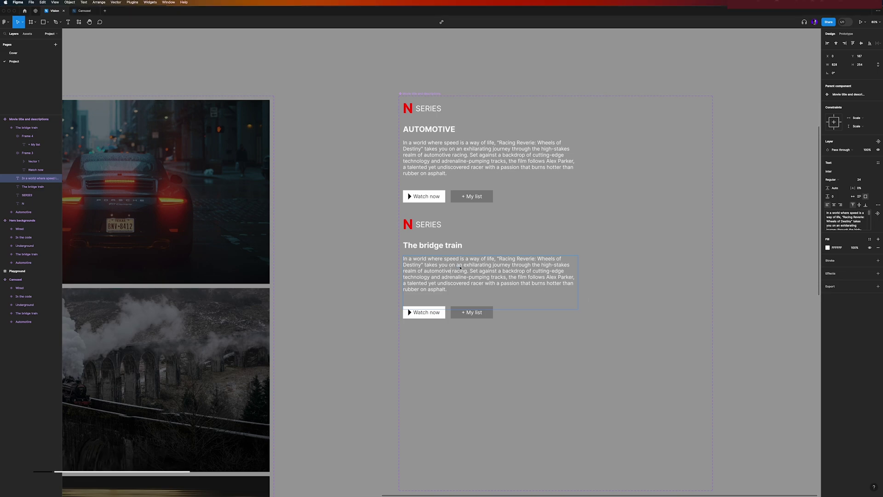
key(Return)
text(Suspense grips a remote town when an ominous, abandoned train mysteriously reemerges on a decaying bridge. As tensions escalate, a group of unlikely allies must decipher cryptic clues to unravel the train's dark history before time runs out.)
key(Escape)
key(ctrl+d)
scroll(458, 266, down, 5)
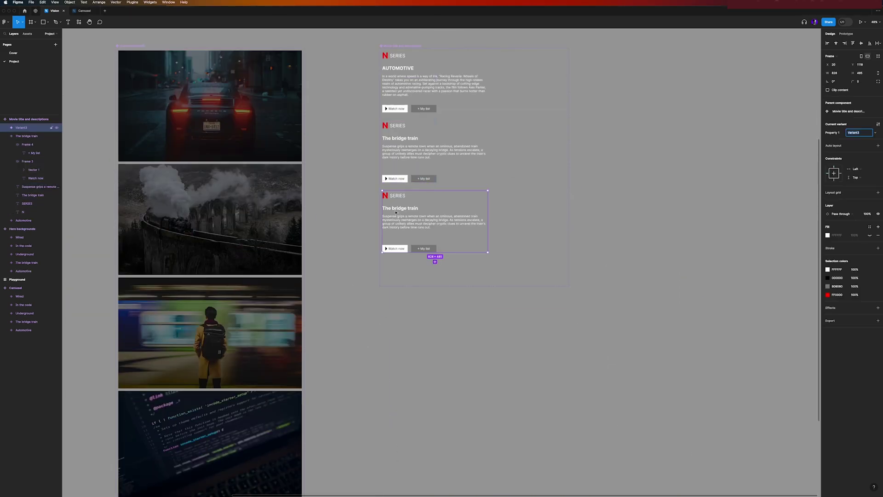
click(437, 224)
key(Return)
text(In a dystopian future, a group of rebels discovers a hidden world beneath the surface, challenging the oppressive regime ruling above. As they venture deeper into the labyrinthine depths, they unearth shocking secrets that could change the fate of their world forever.)
key(Escape)
key(Escape)
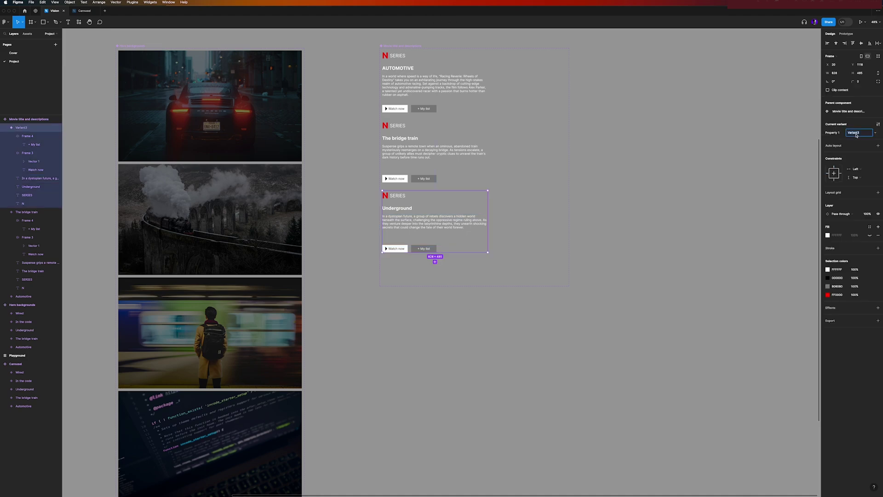
key(ctrl+d)
Add In the code and Wired variants with their headings and hacker and near-future storylines
double_click(397, 278)
text(In the code)
click(434, 292)
key(Return)
text(A brilliant hacker is forced to confront her past when a malicious AI she created wreaks havoc on society. She teams up with an enigmatic cybersecurity expert to enter the digital realm, engaging in a high-stakes battle of wits against the very code she once wrote.)
key(Escape)
key(Escape)
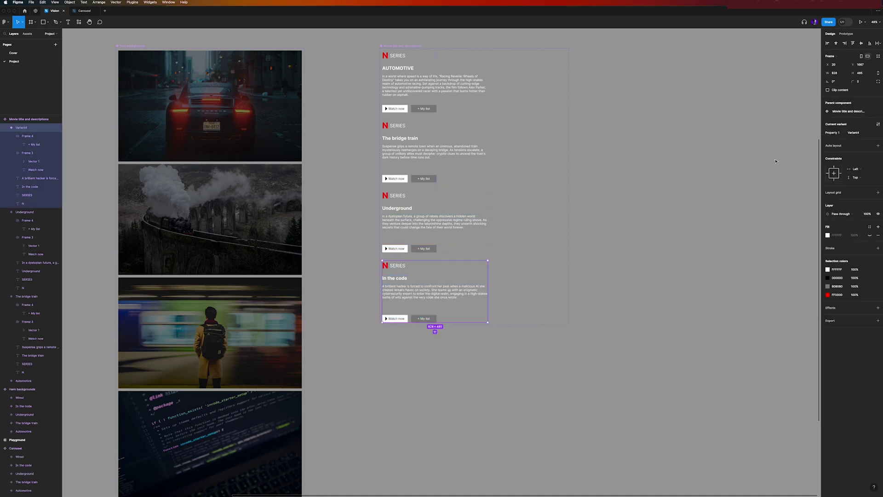
key(ctrl+d)
double_click(388, 348)
text(Wired)
click(434, 361)
key(Return)
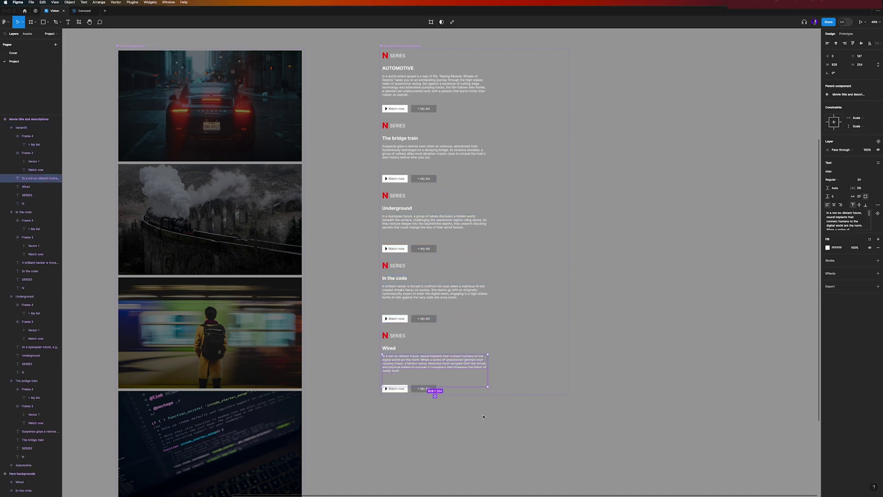
text(In a not-so-distant future, neural implants that connect humans to the digital world are the norm. When a series of unexplained glitches start causing chaos, a techno-savvy detective must navigate both the virtual and physical realms to uncover a conspiracy that threatens the fabric of reality itself.)
click(597, 235)
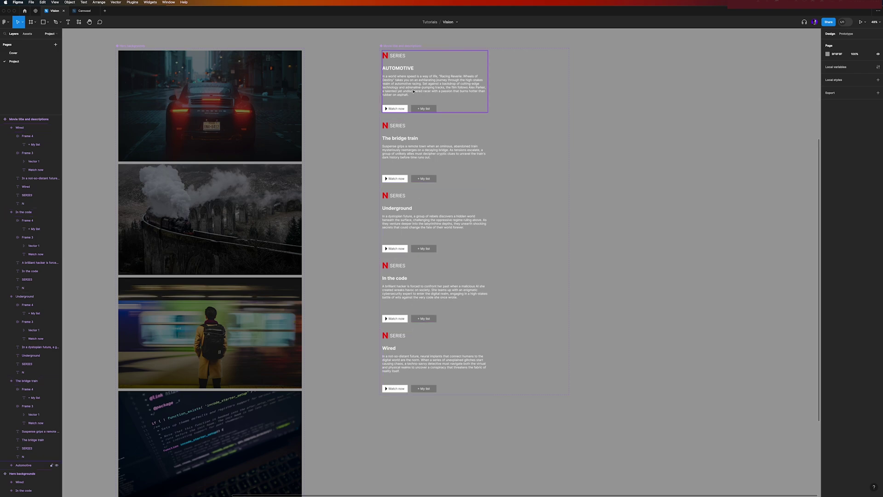
Check Property 1 on each variant: Automotive, The bridge train, Underground, In the code, Wired
click(438, 84)
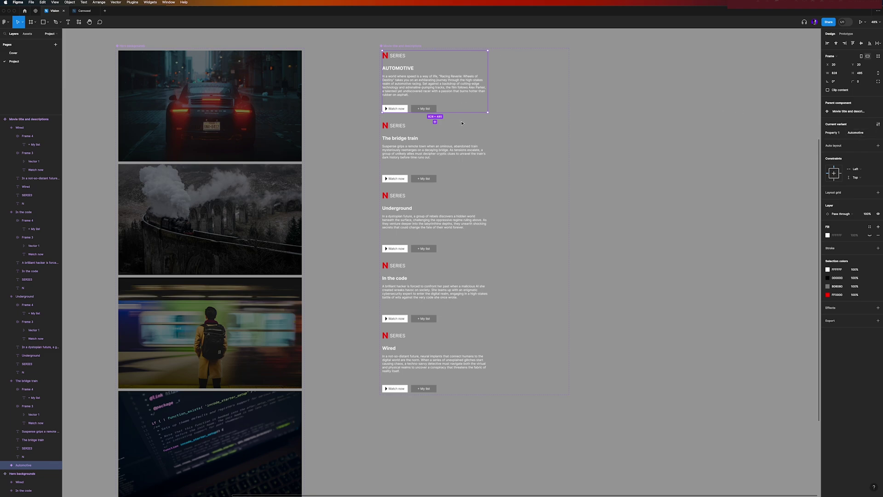
click(450, 153)
click(447, 221)
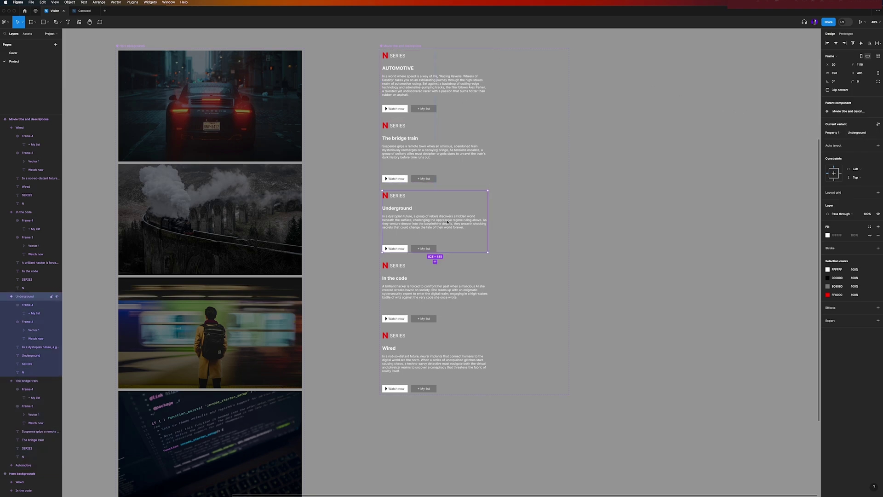
click(449, 307)
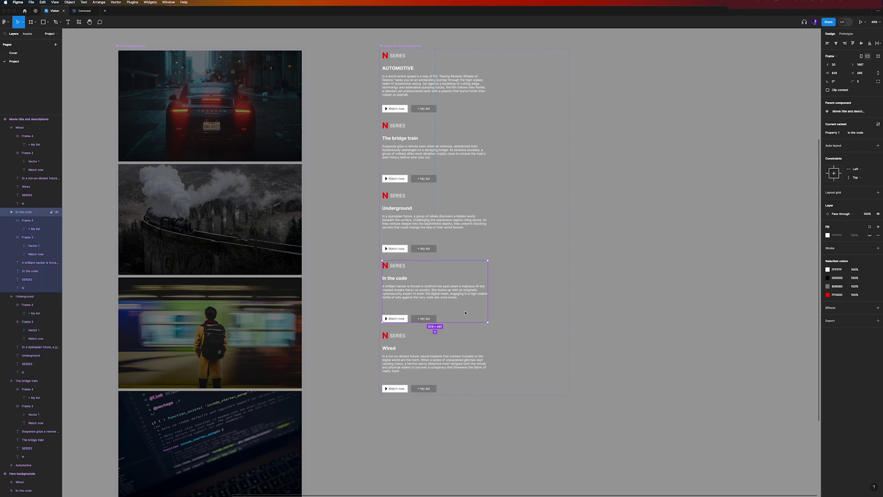
click(452, 373)
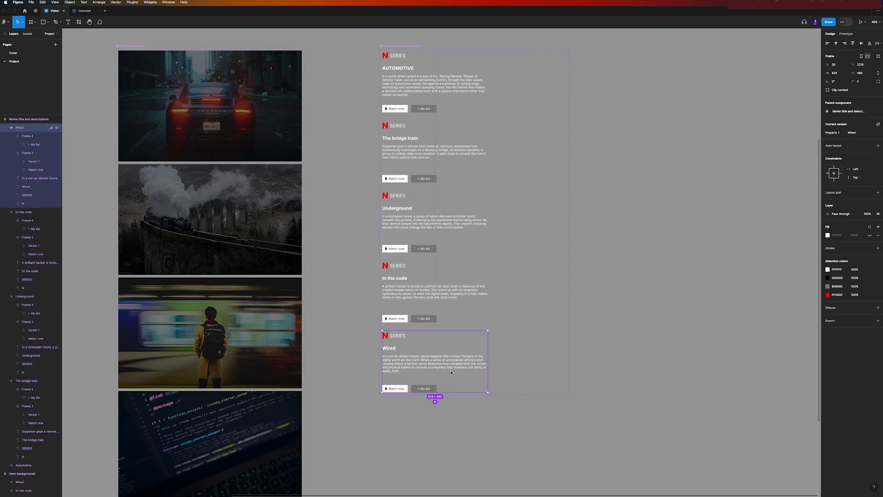
click(635, 212)
scroll(627, 239, down, 3)
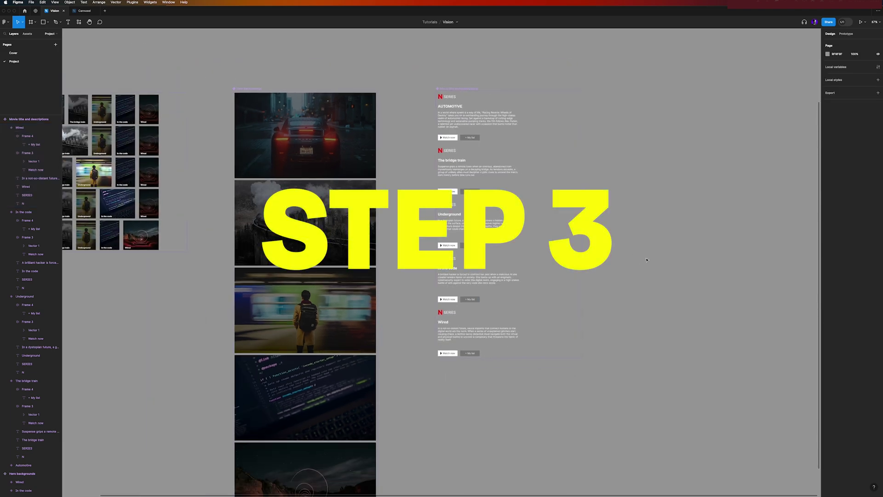
Create a String variable named Movie in Local variables with the value Automotive
scroll(646, 255, right, 2)
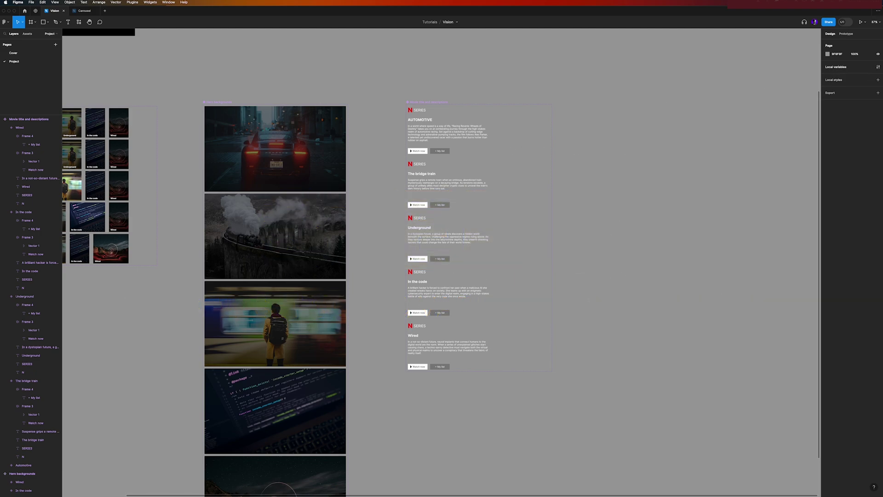
click(878, 67)
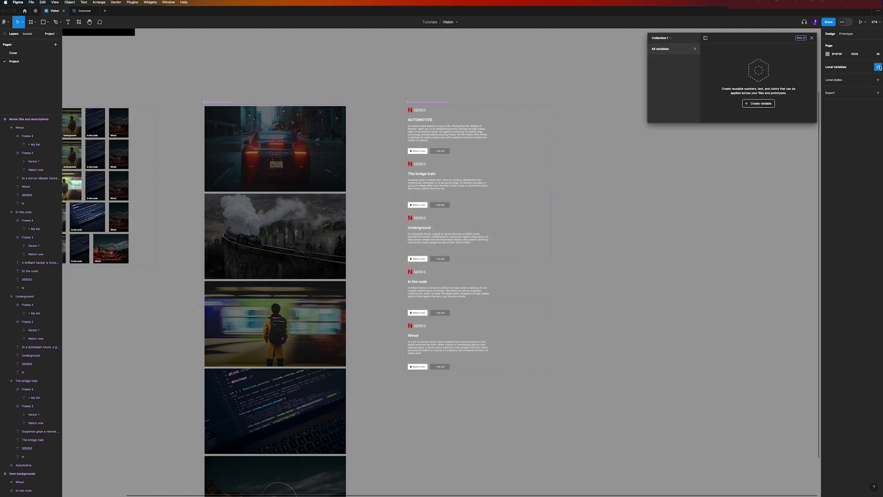
click(757, 105)
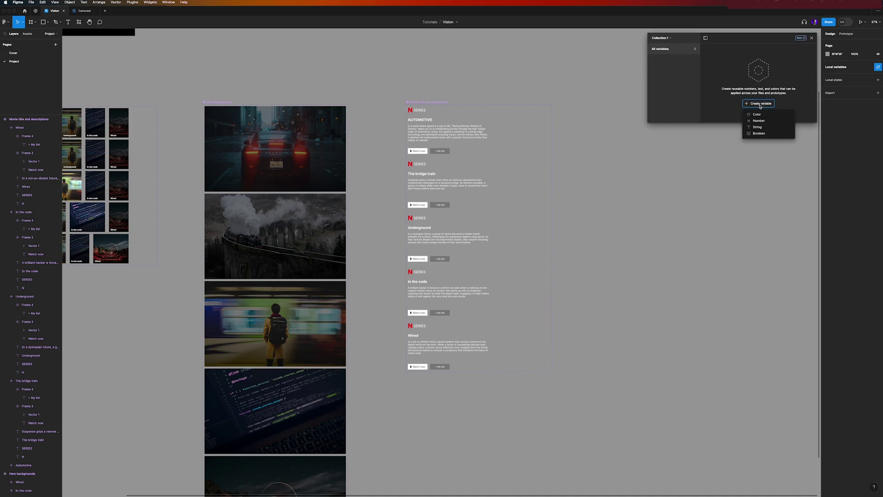
click(757, 127)
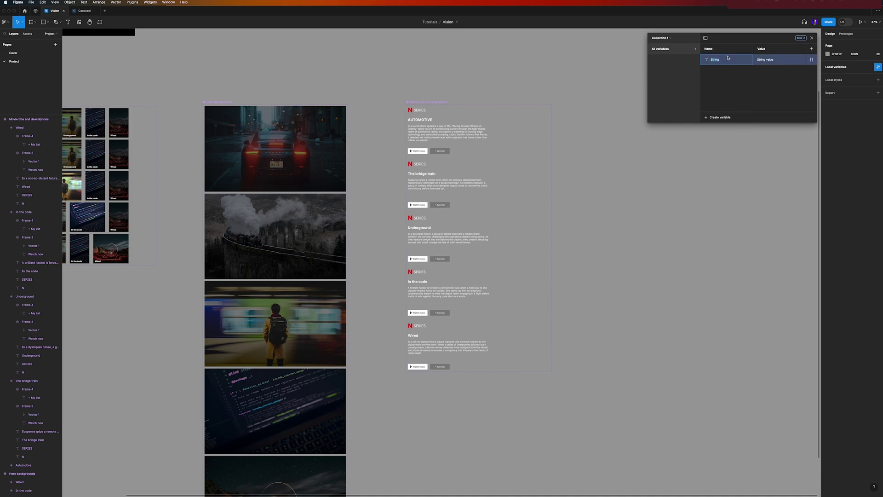
text(Movie)
click(770, 61)
text(Automotive)
scroll(532, 219, left, 5)
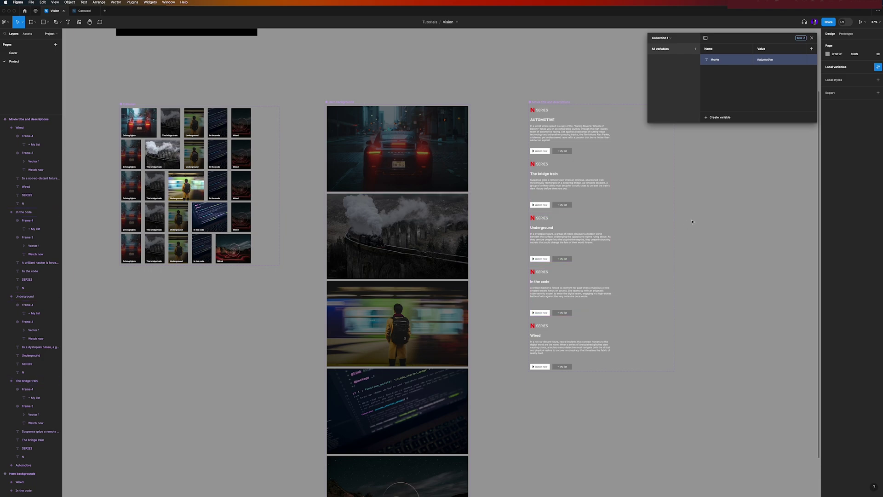
Draw a 1440 × 870 frame named Hero section to the right of the title variants
scroll(693, 222, right, 5)
click(812, 39)
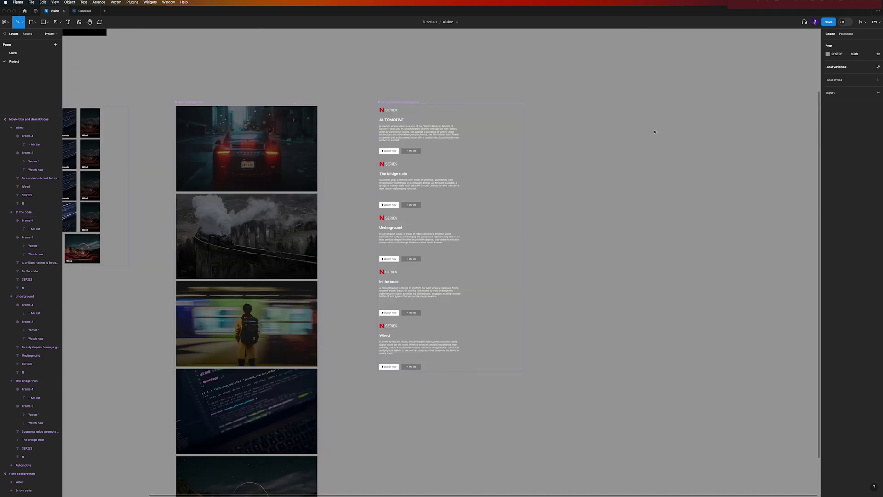
scroll(602, 145, right, 5)
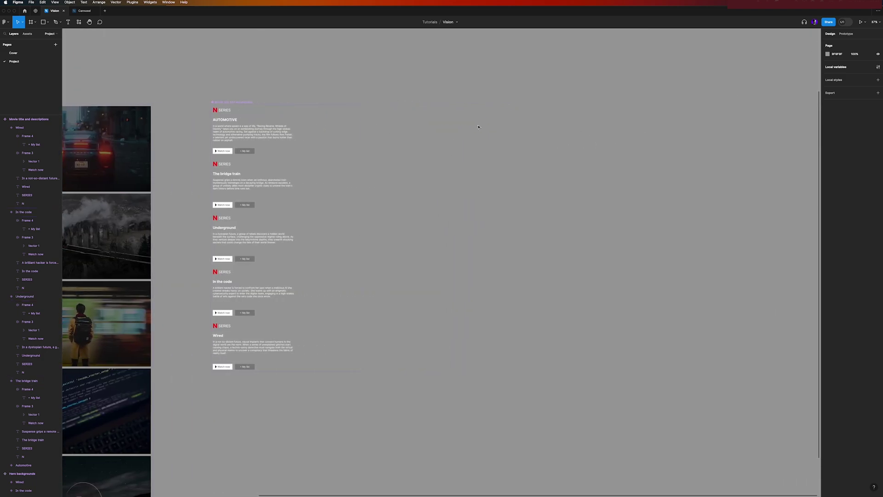
key(f)
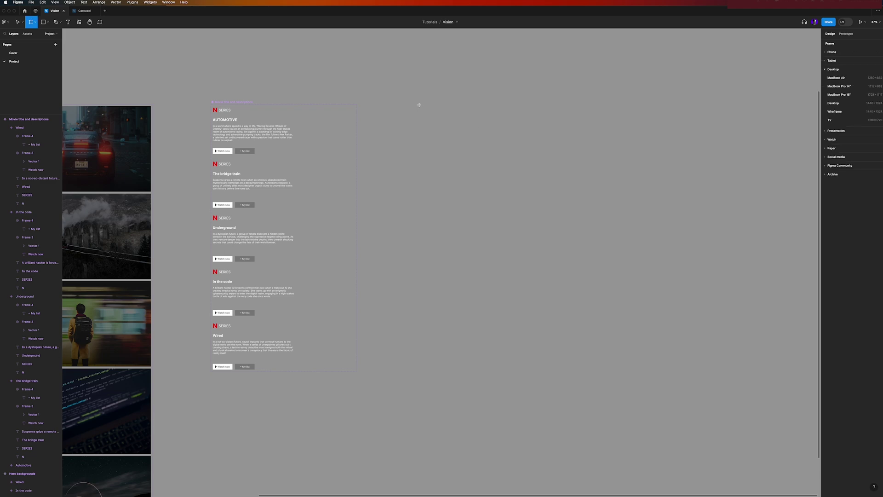
drag(422, 102, 575, 199)
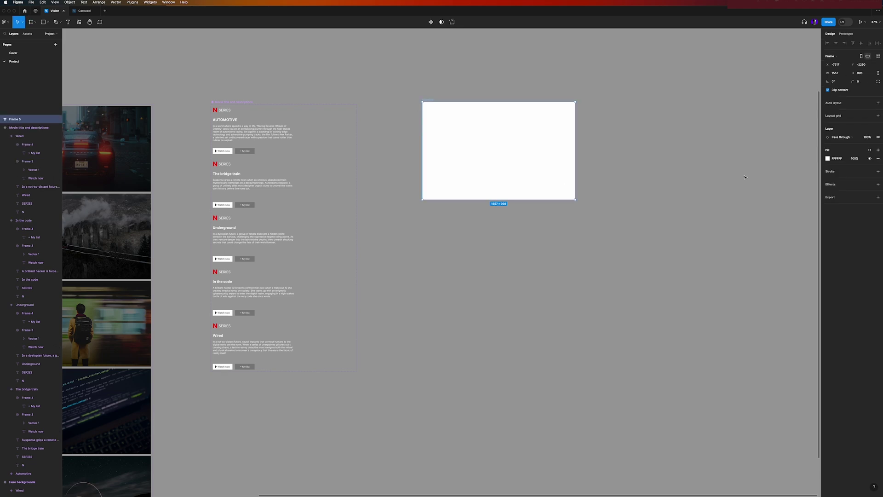
click(836, 73)
text(1440)
key(Tab)
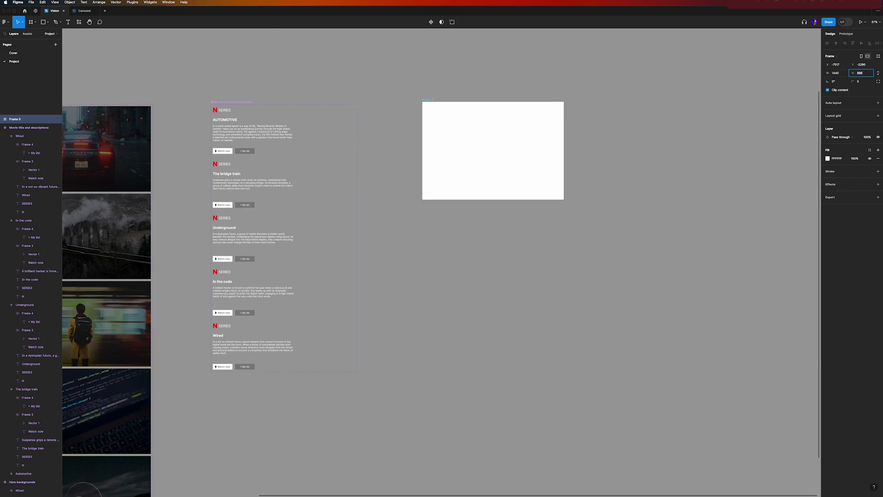
text(870)
key(Return)
text(Hero section)
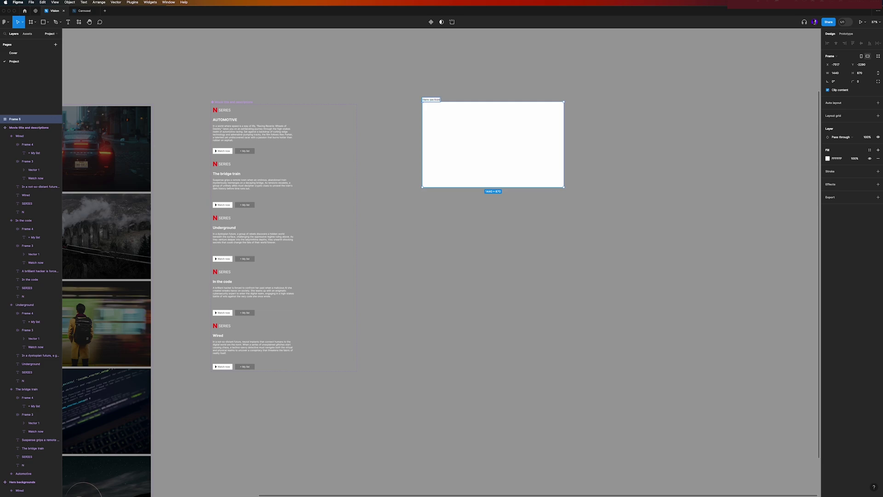
key(Return)
click(439, 76)
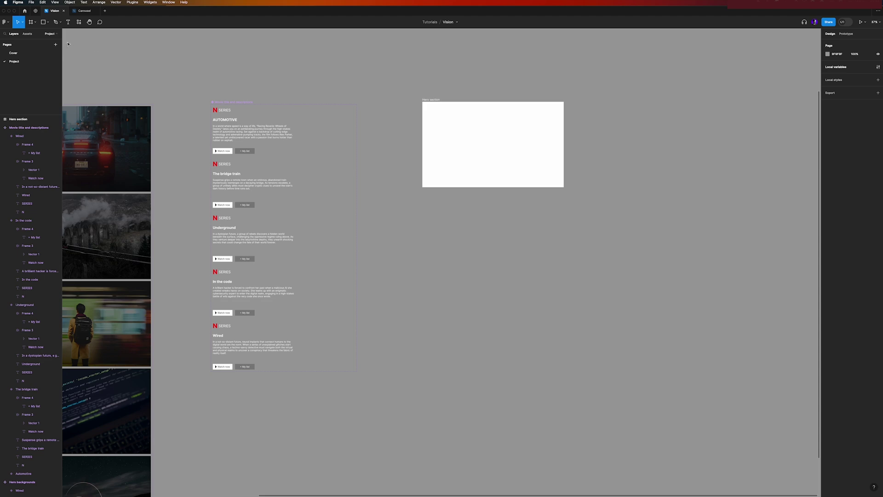
Drag the car background, Automotive title block and movie Carousel from Assets into Hero section
click(28, 34)
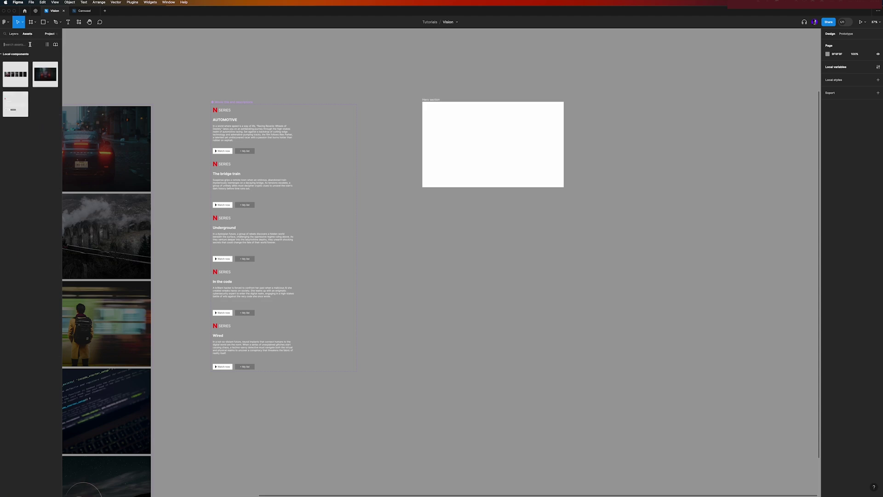
drag(49, 76, 496, 163)
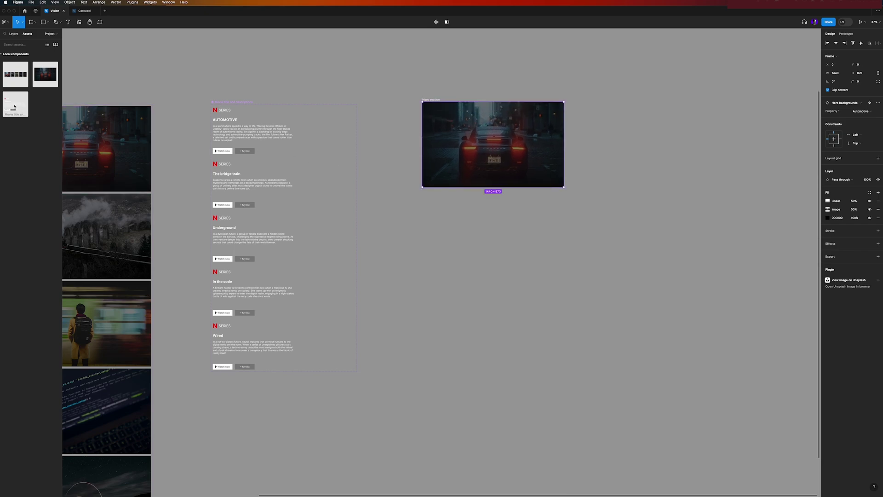
click(167, 139)
drag(271, 136, 451, 131)
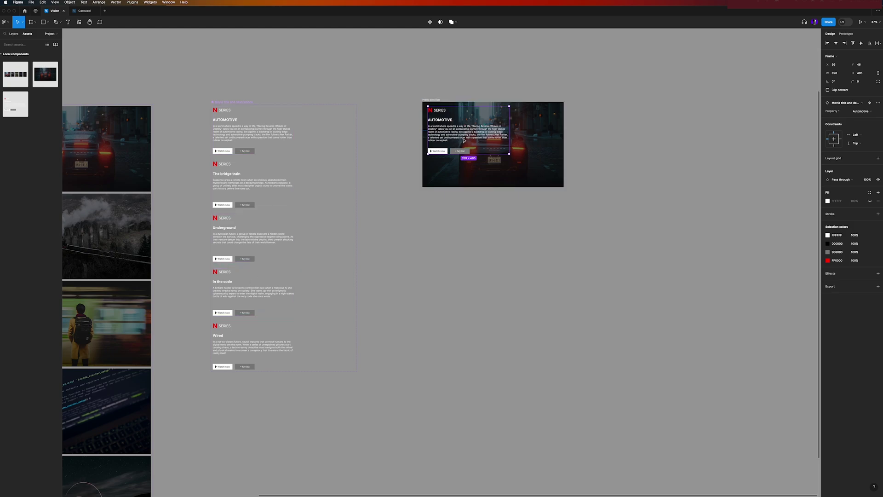
drag(17, 79, 500, 169)
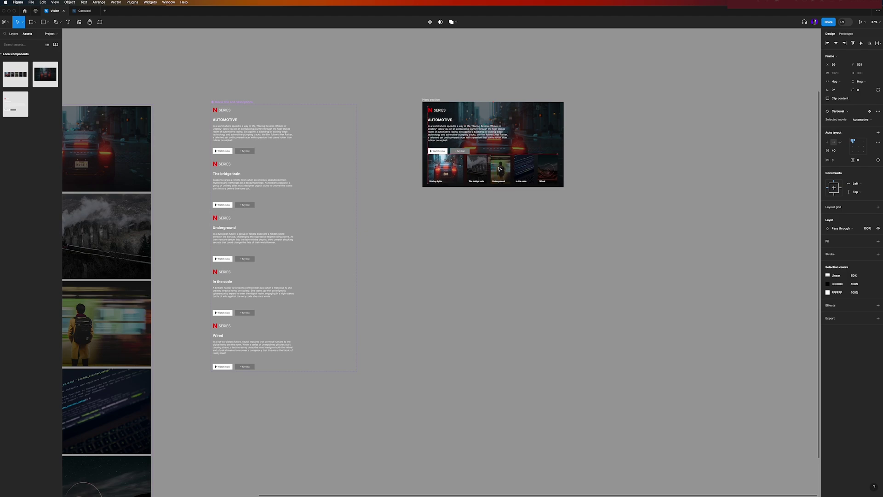
Nudge the main component's Watch now and My list buttons up, checking the instances follow
double_click(225, 150)
shift+click(244, 151)
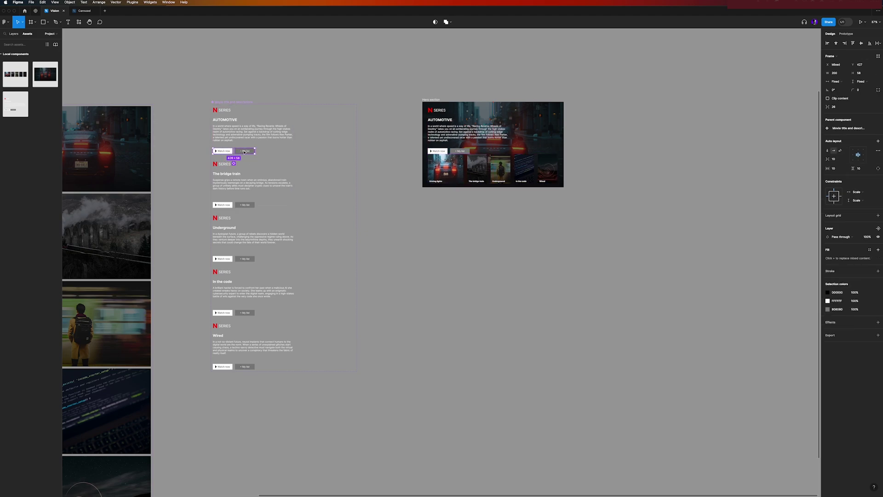
key(shift+Up)
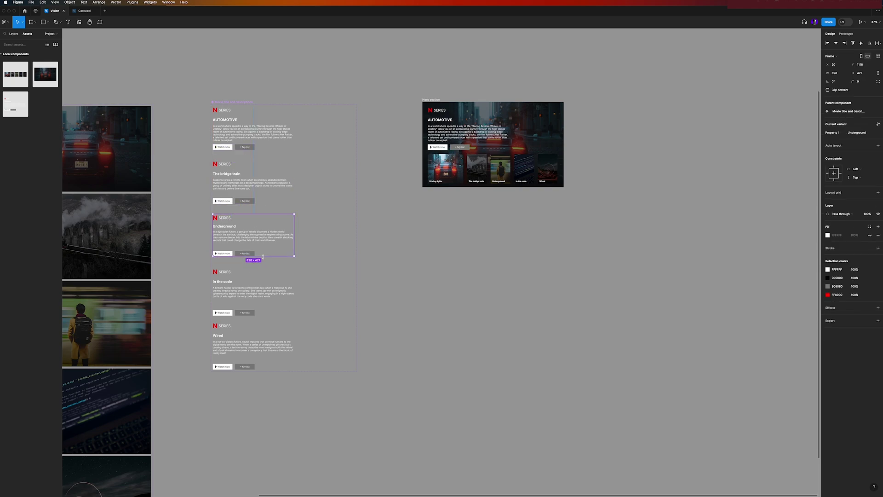
click(232, 313)
click(514, 299)
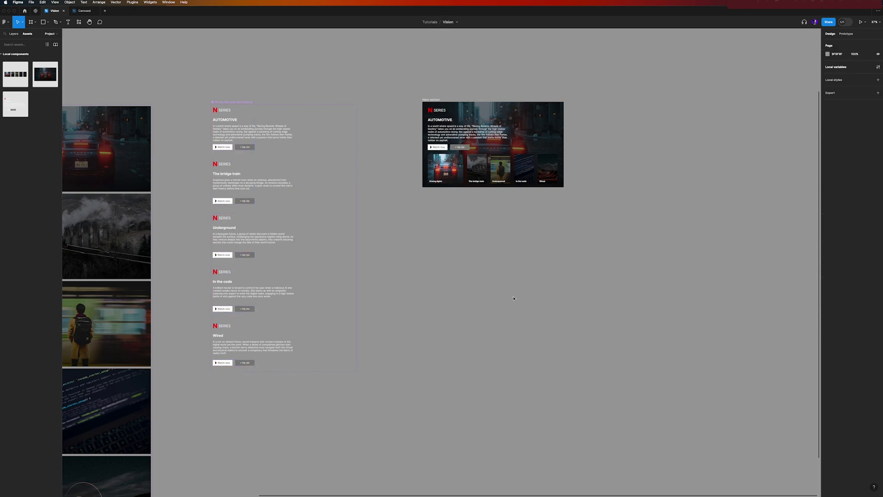
scroll(529, 286, up, 5)
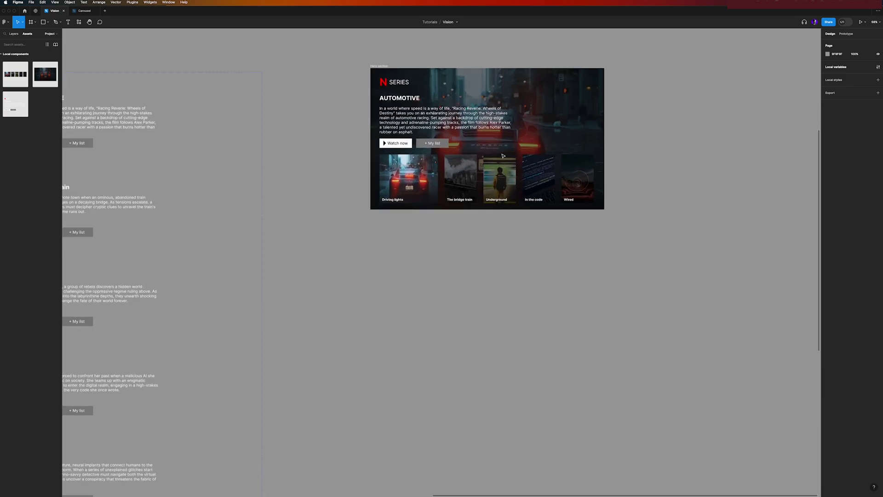
scroll(582, 320, up, 3)
click(396, 194)
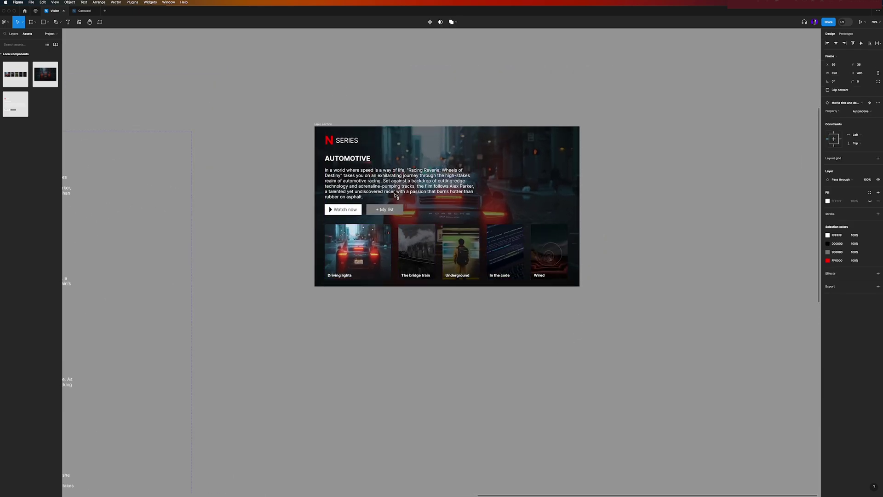
click(384, 252)
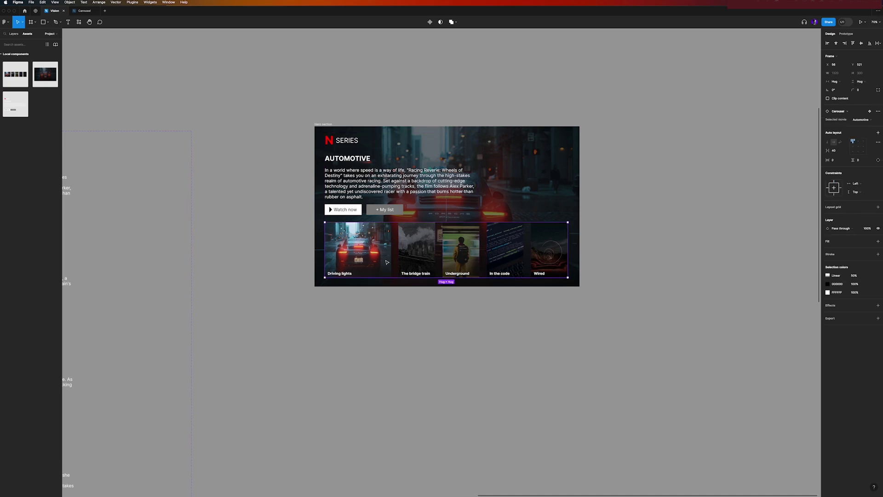
click(444, 348)
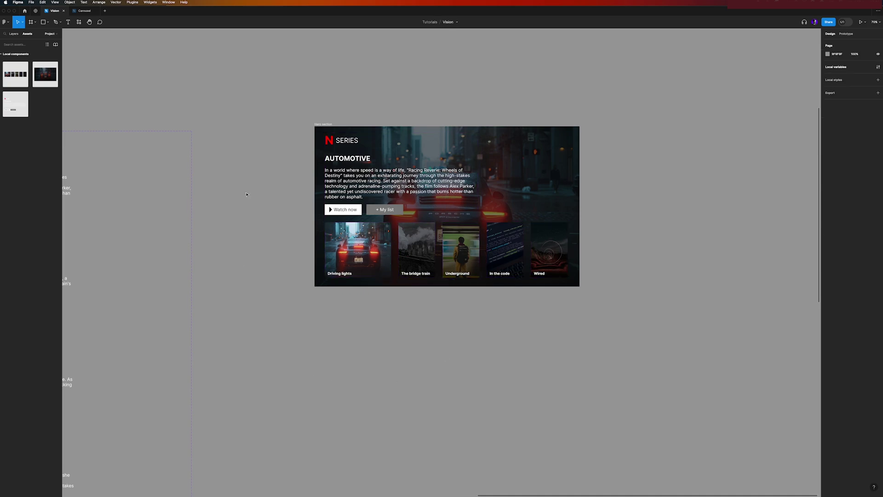
Bind the hero title block's Property 1 to the Movie variable
click(447, 167)
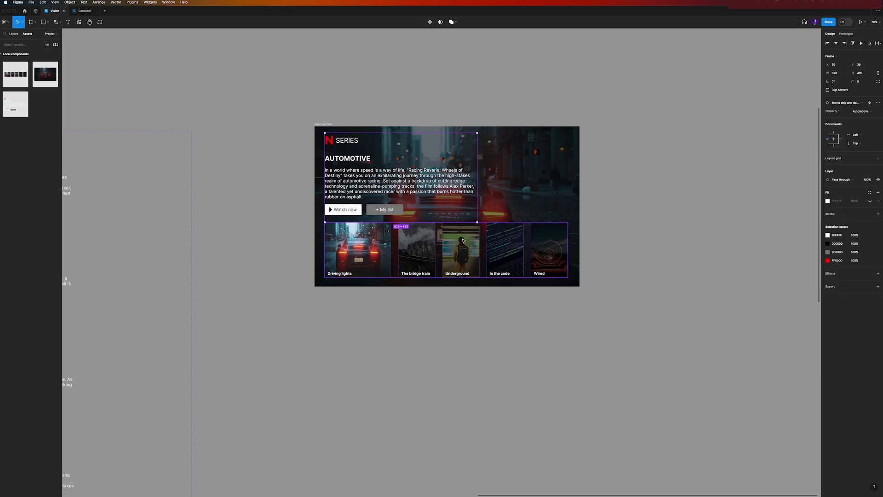
click(551, 151)
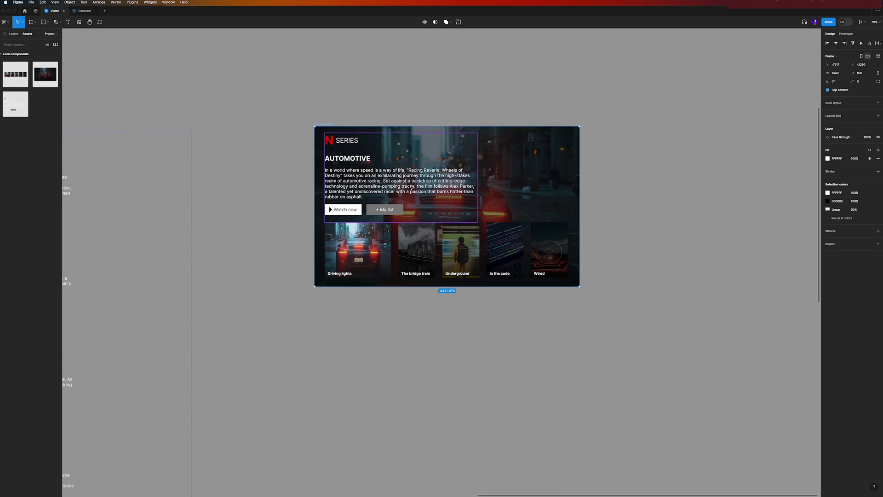
click(388, 182)
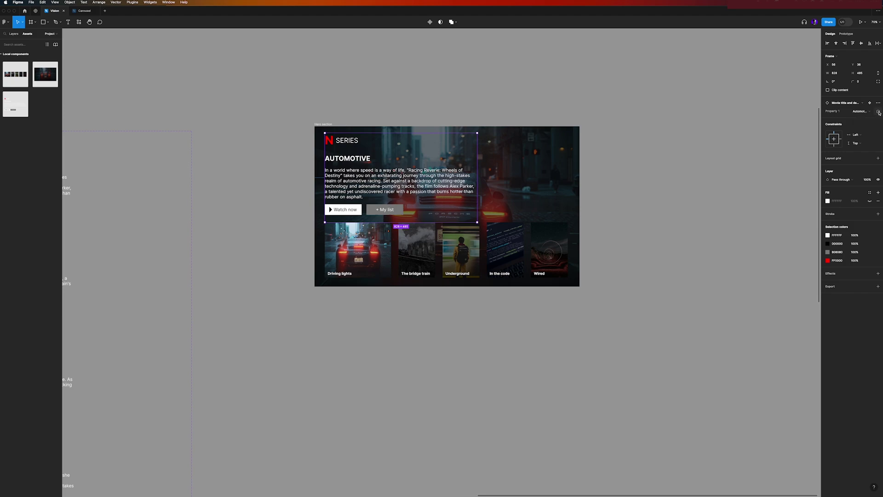
click(879, 112)
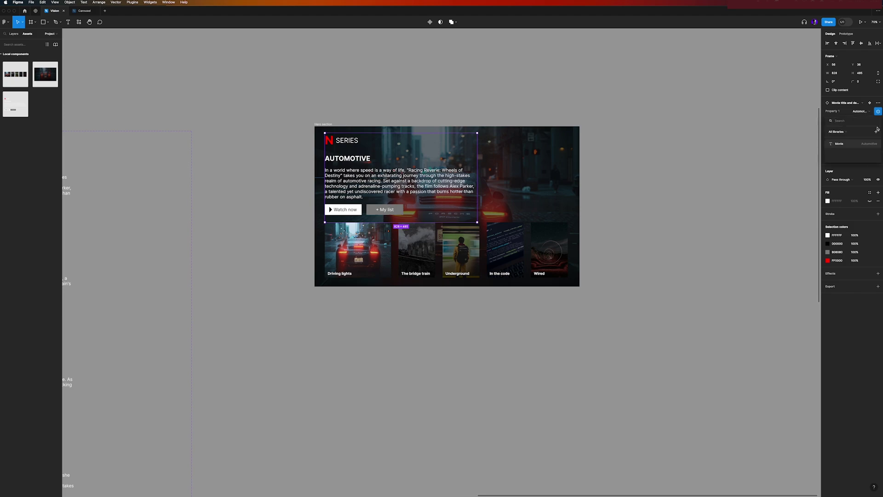
click(852, 146)
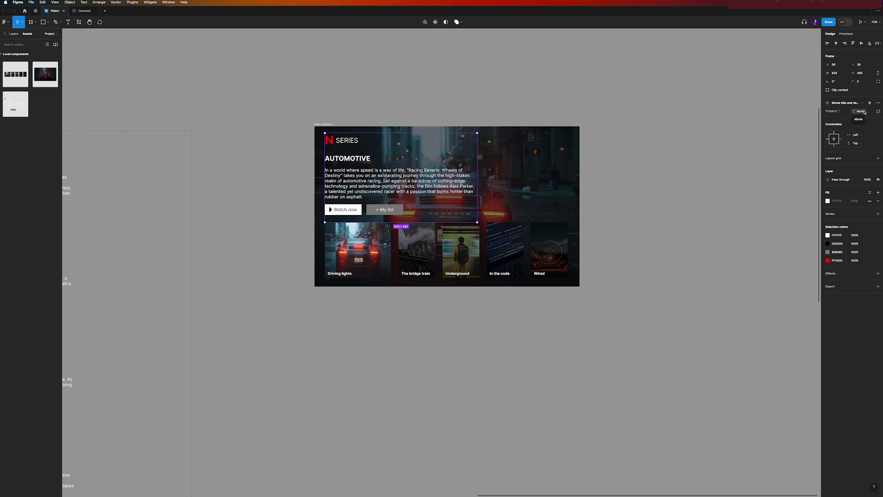
Bind the Carousel's Selected movie property to the Movie variable
click(404, 259)
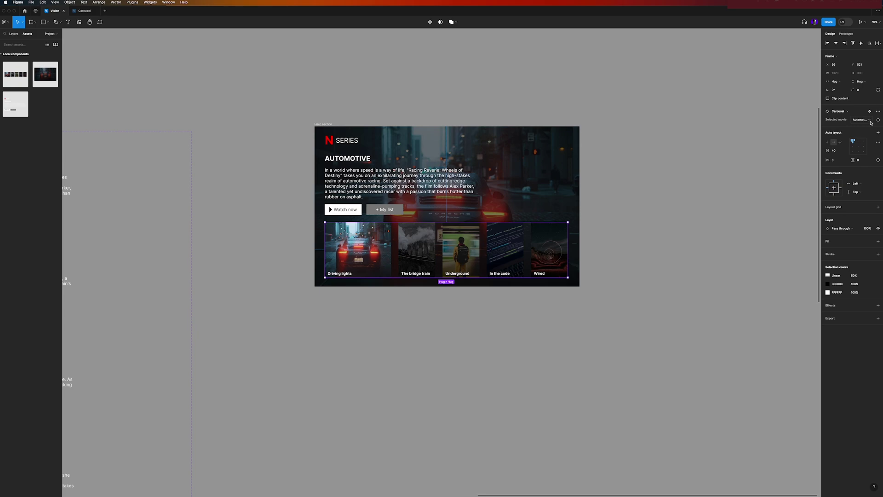
click(878, 120)
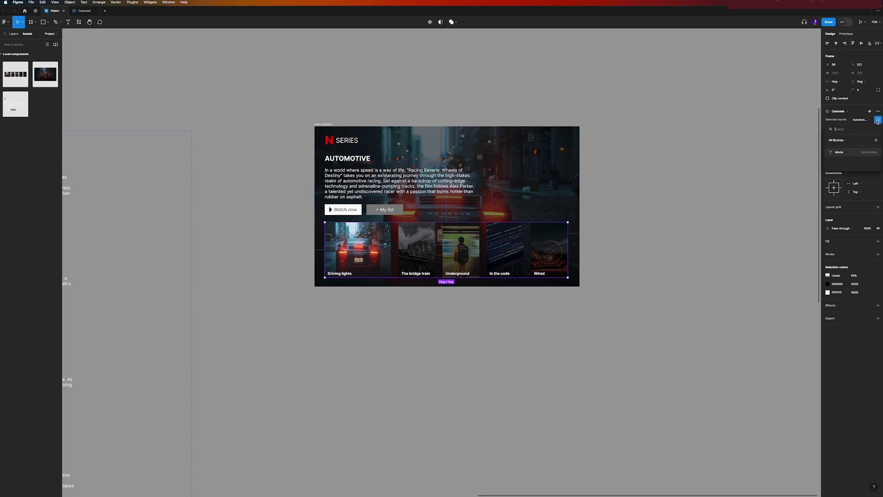
click(840, 153)
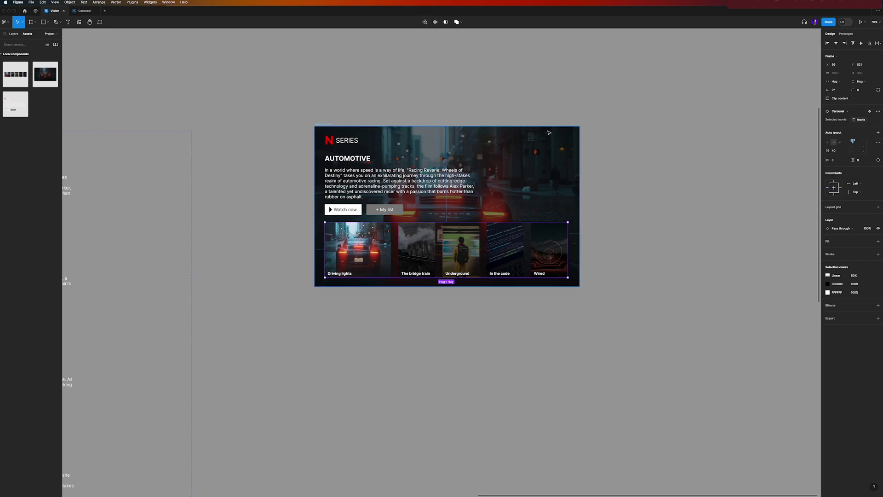
click(494, 155)
scroll(495, 155, up, 3)
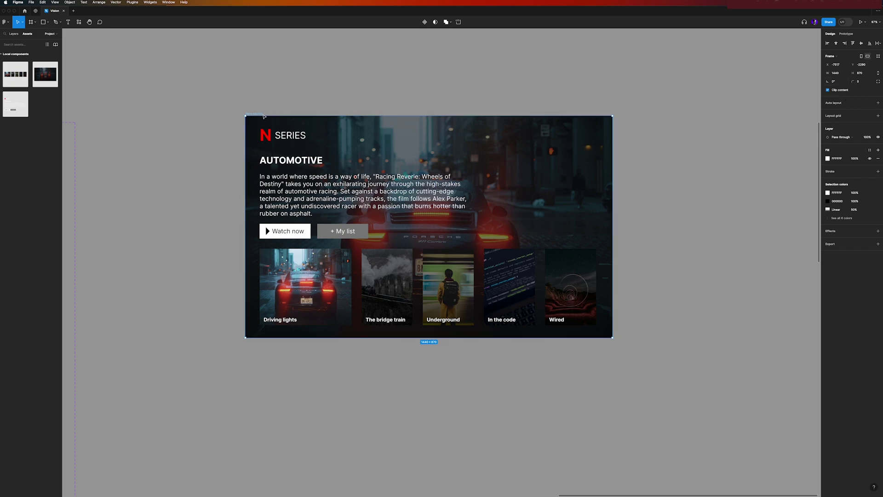
Bind the Hero backgrounds instance's Property 1 to the Movie variable via the Layers panel
click(13, 34)
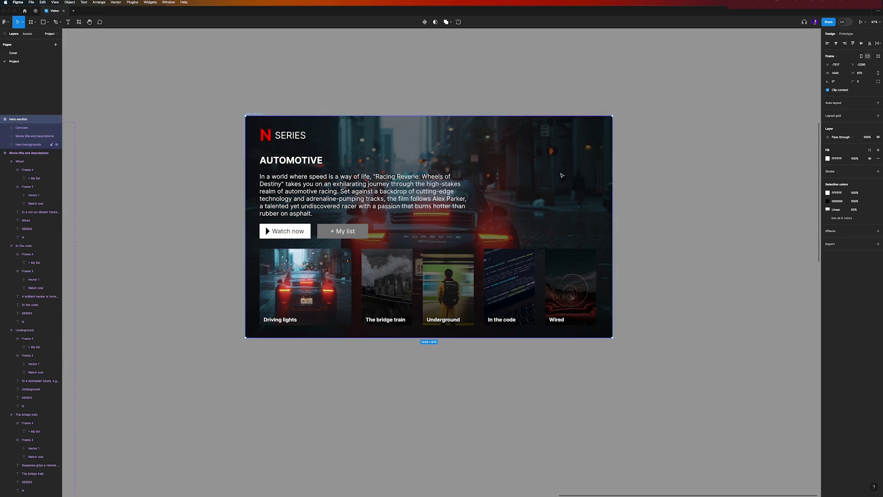
click(564, 170)
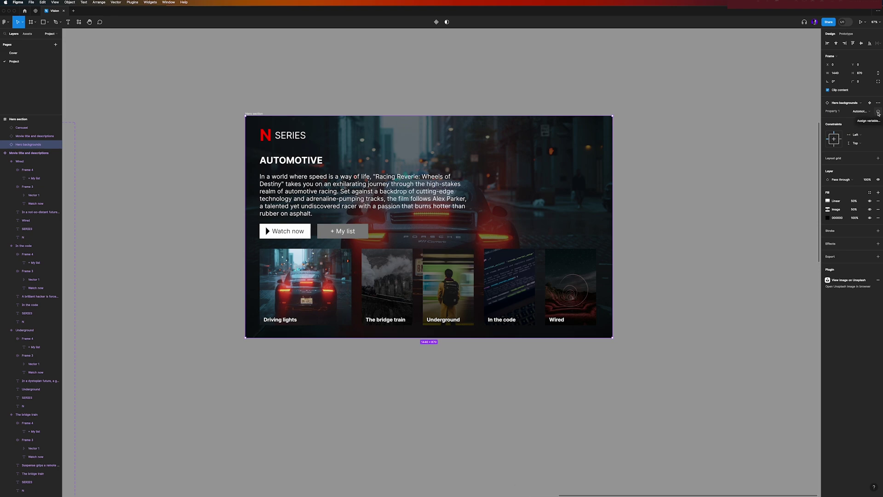
click(878, 112)
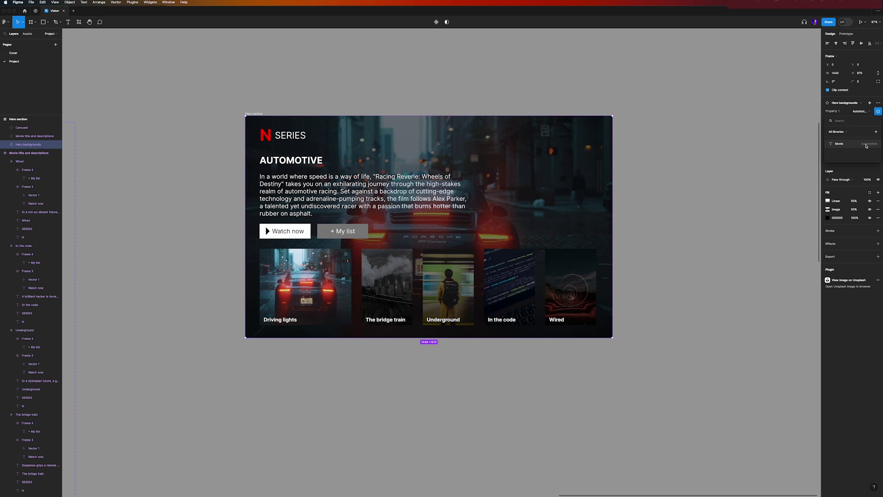
click(867, 146)
click(617, 118)
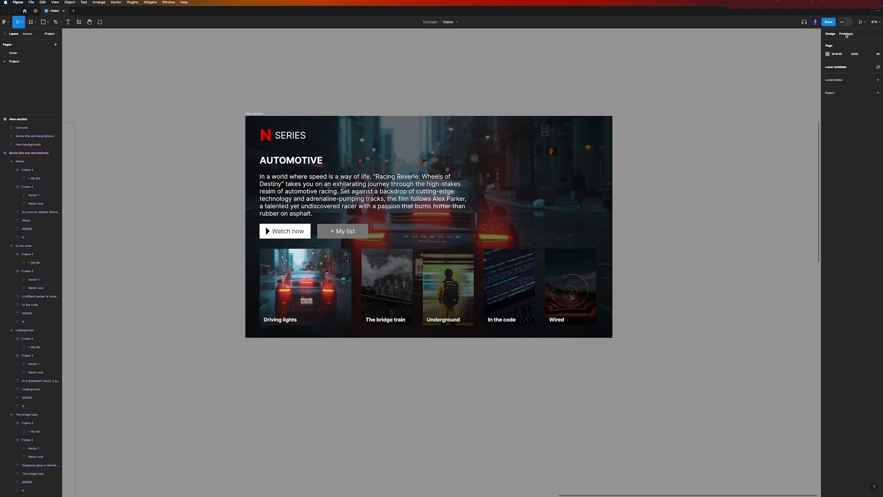
Add the Hero section frame as the prototype's starting point, Flow 1
click(846, 35)
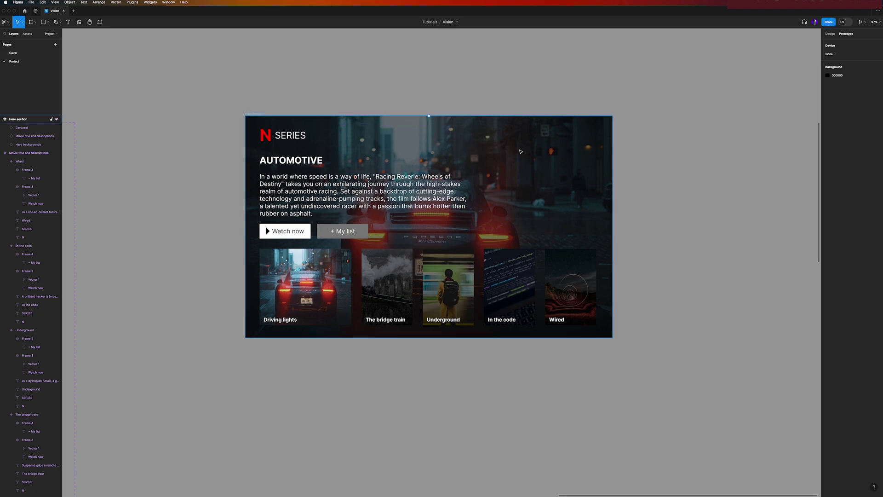
right_click(521, 151)
click(556, 152)
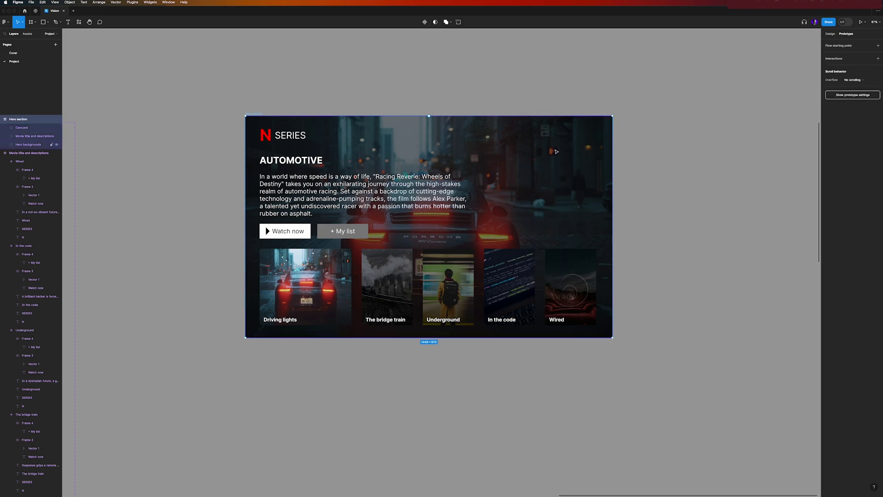
right_click(542, 163)
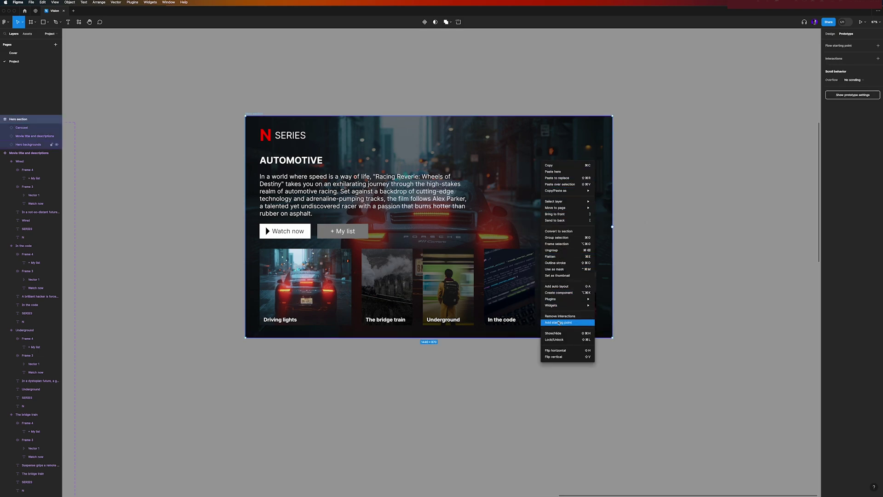
click(567, 324)
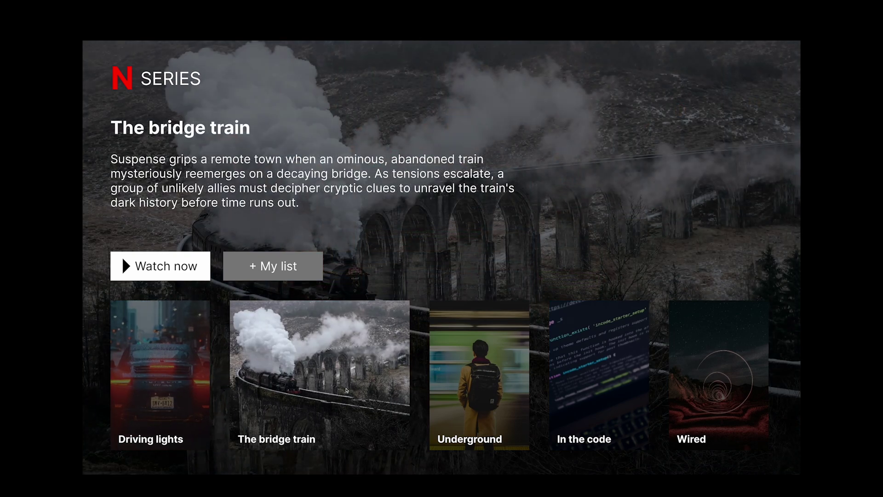
In the running prototype, click the Underground, In the code and Wired carousel cards to feature each in the hero
click(464, 388)
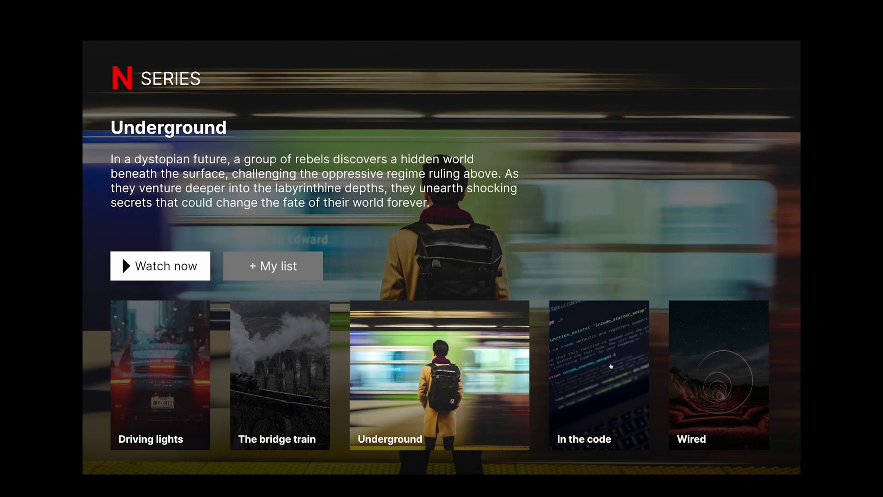
click(611, 366)
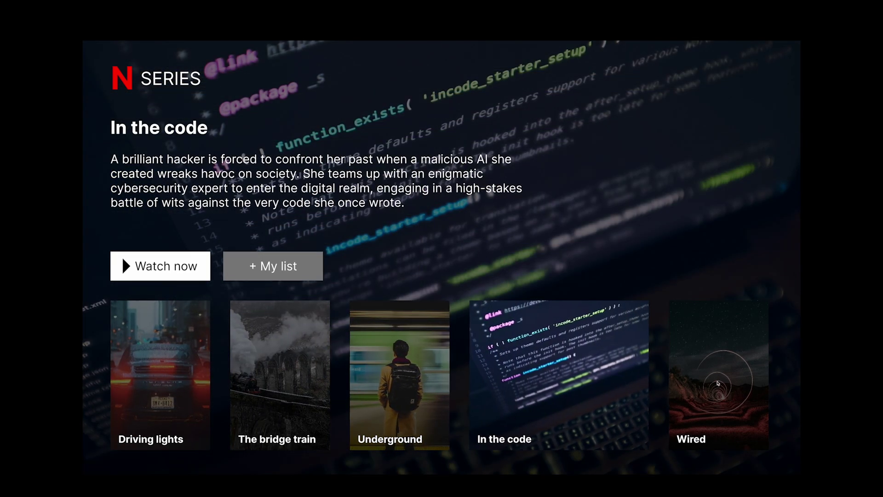
click(677, 394)
click(511, 387)
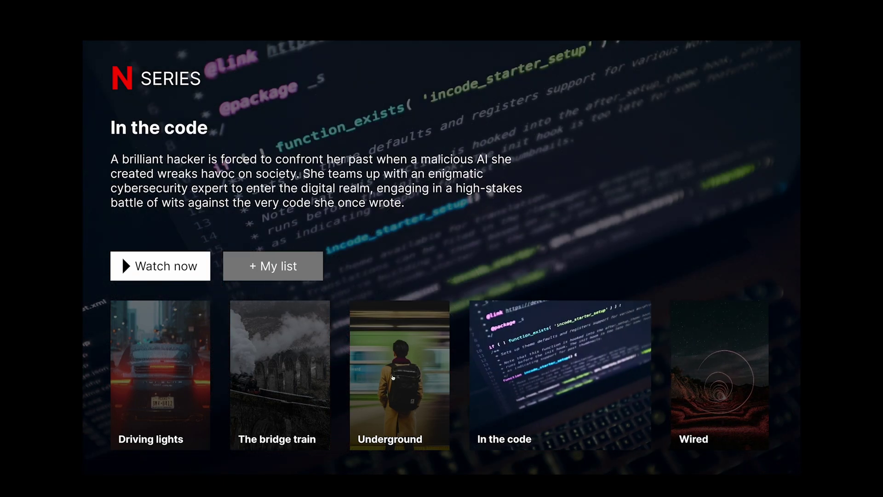
click(373, 380)
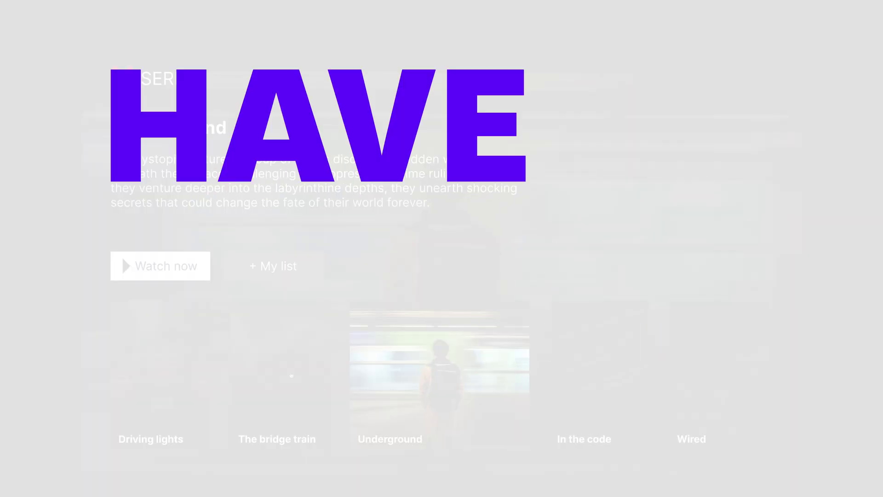